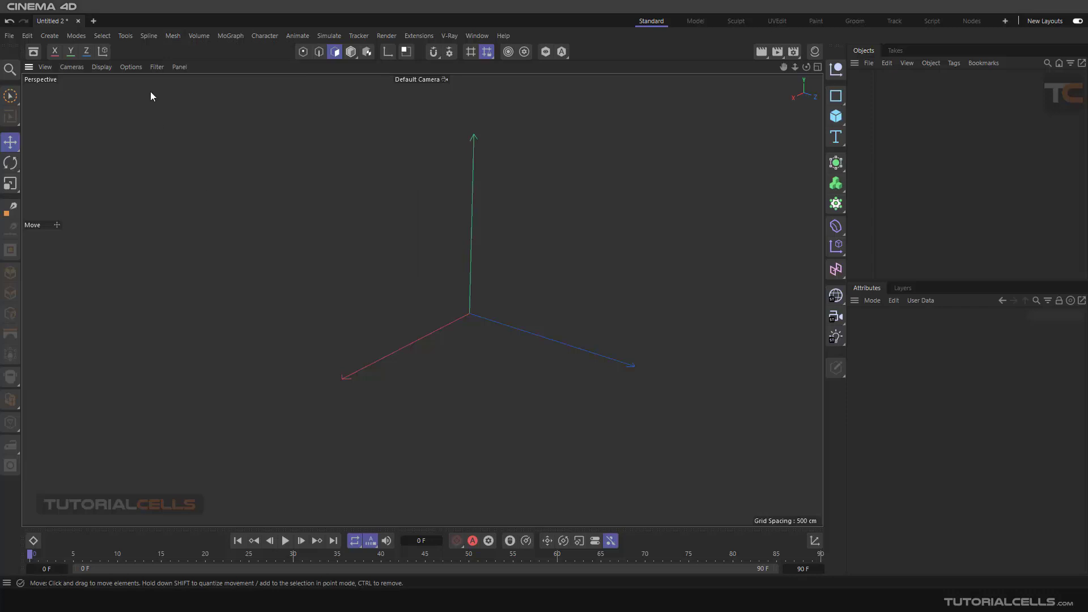
Step: Detach the mesh Cut commands as a floating palette in the viewport's upper corner
click(172, 36)
mouse_move(223, 192)
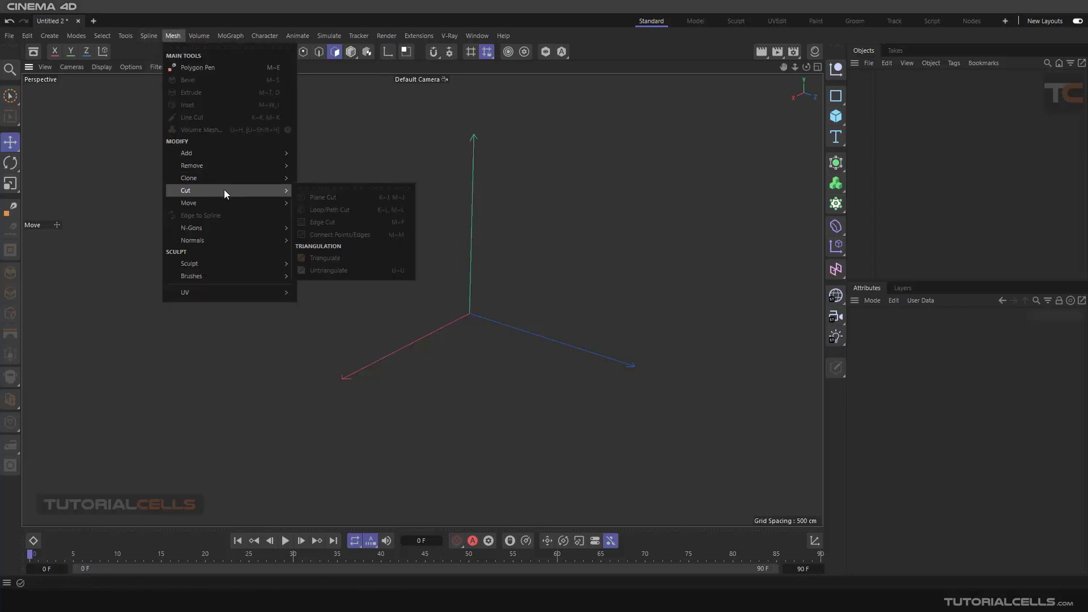
click(321, 189)
drag(323, 189, 137, 118)
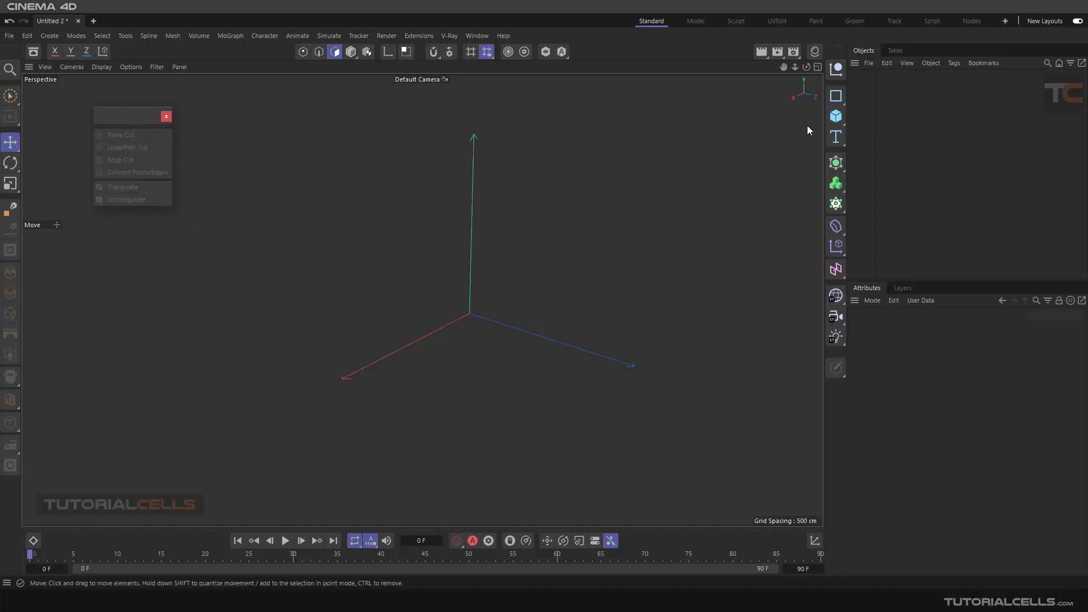
Step: Add a cube primitive and move it away from the world origin along the negative Z axis
click(836, 117)
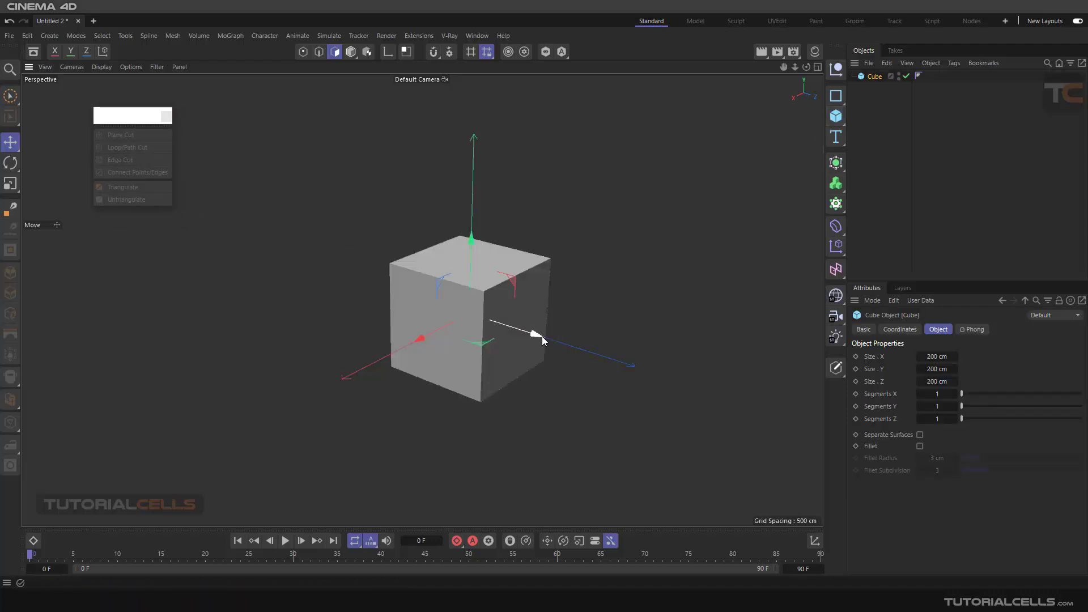
drag(542, 335, 398, 281)
Step: Add a sphere at the origin, raise its segments to 28 and enlarge its radius
click(836, 116)
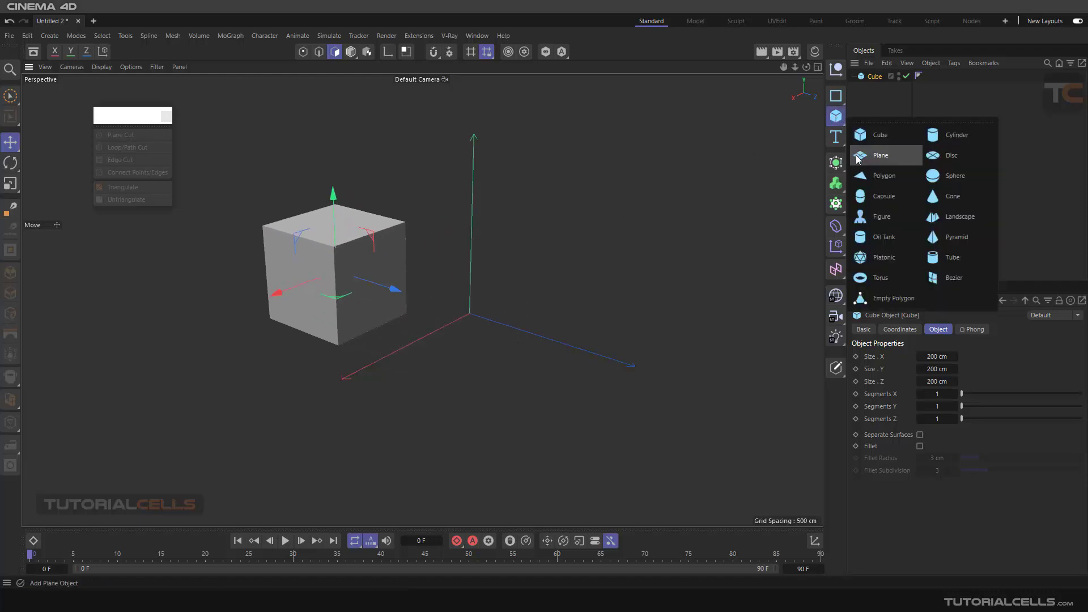
click(942, 175)
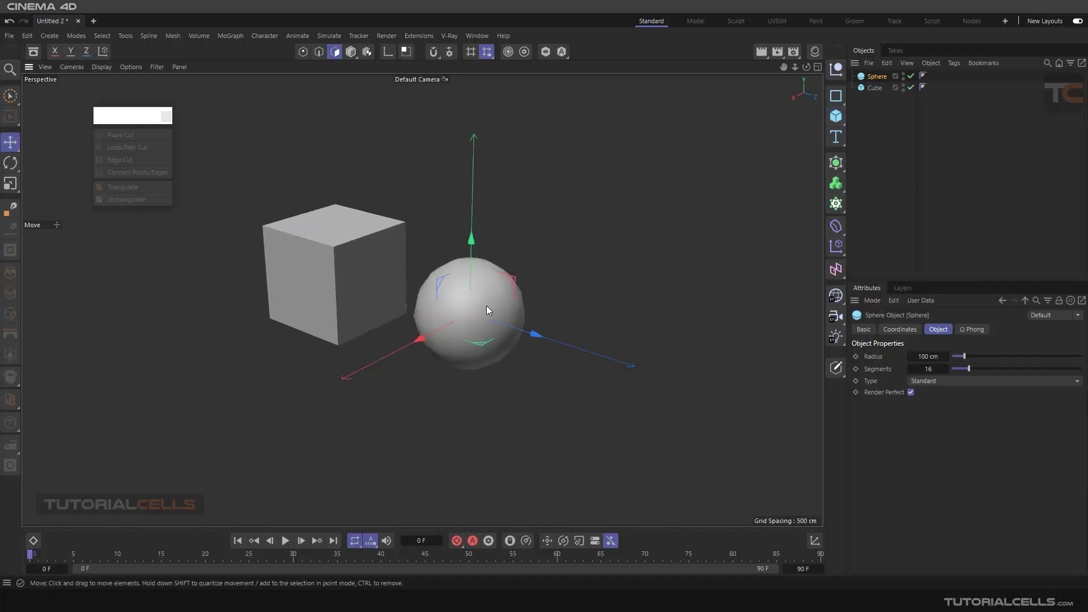
drag(975, 367, 981, 368)
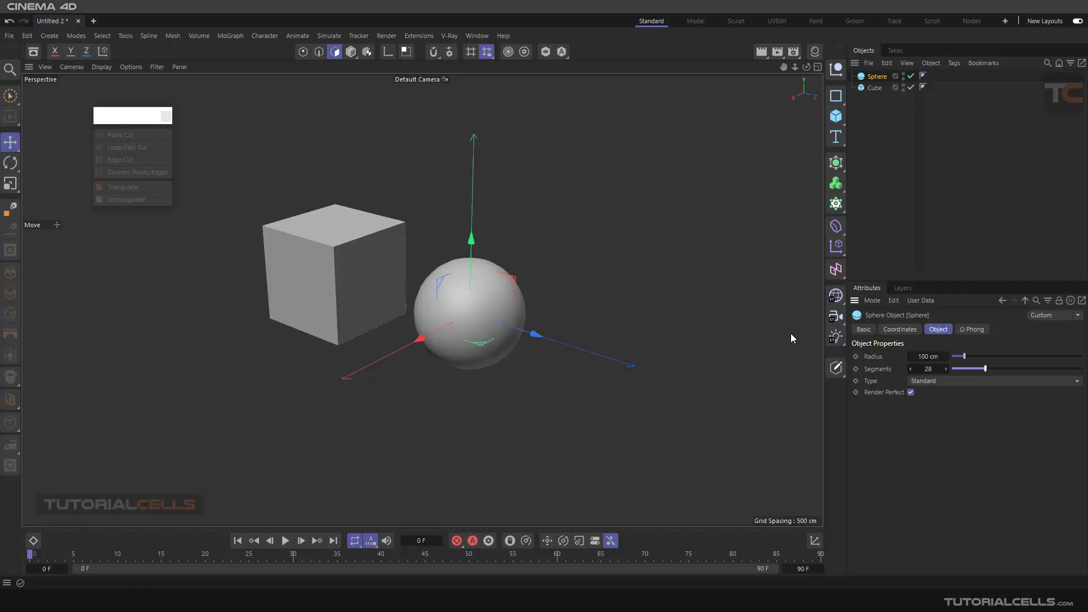
alt+drag(791, 334, 429, 267)
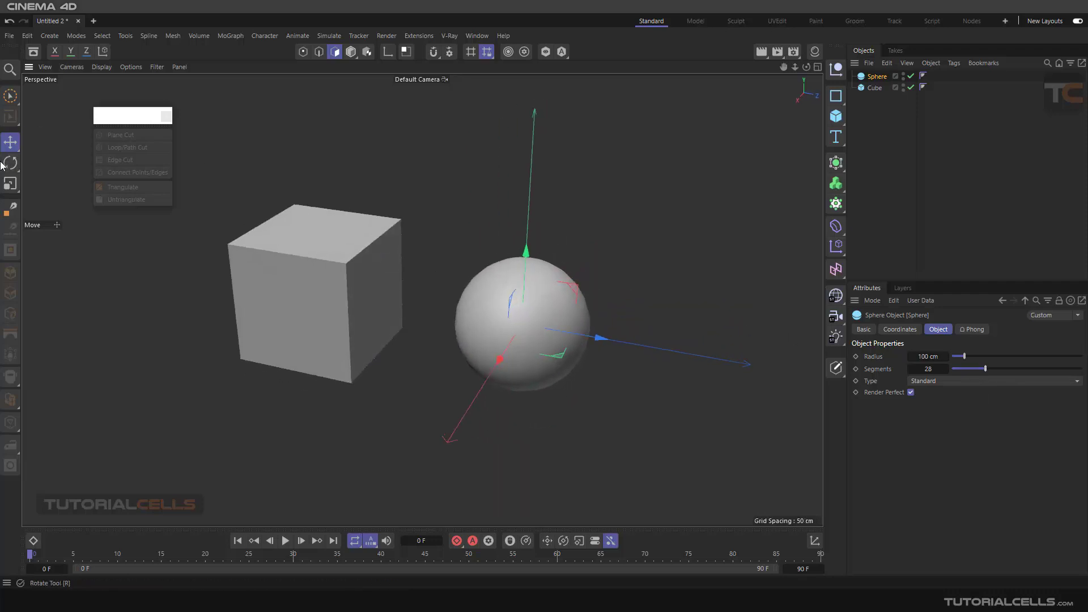
drag(969, 356, 974, 357)
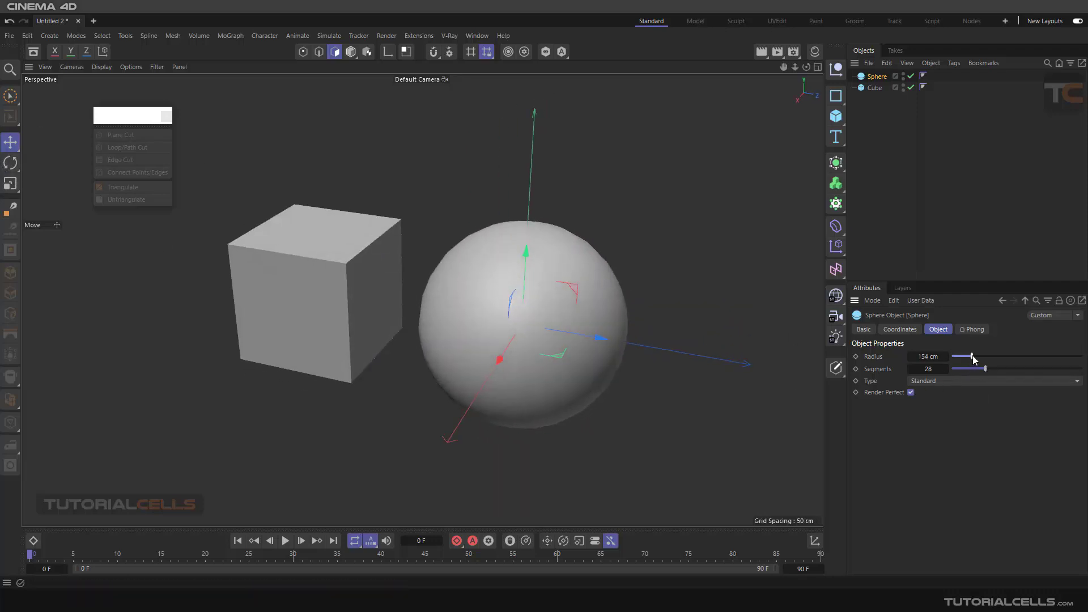
Step: Convert both the cube and the sphere into editable polygon objects
key(ctrl+a)
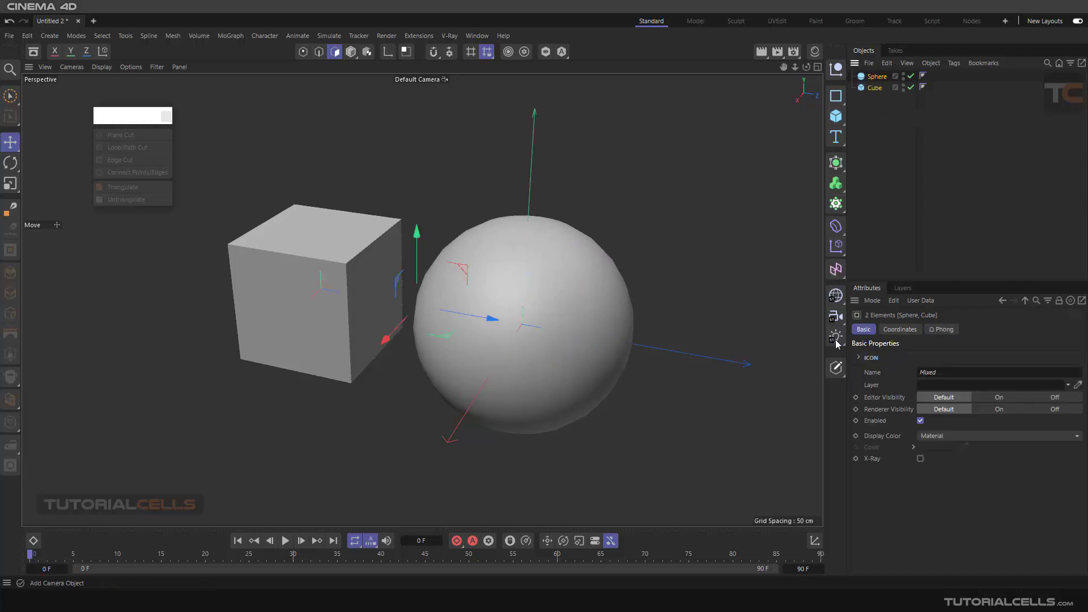
click(836, 367)
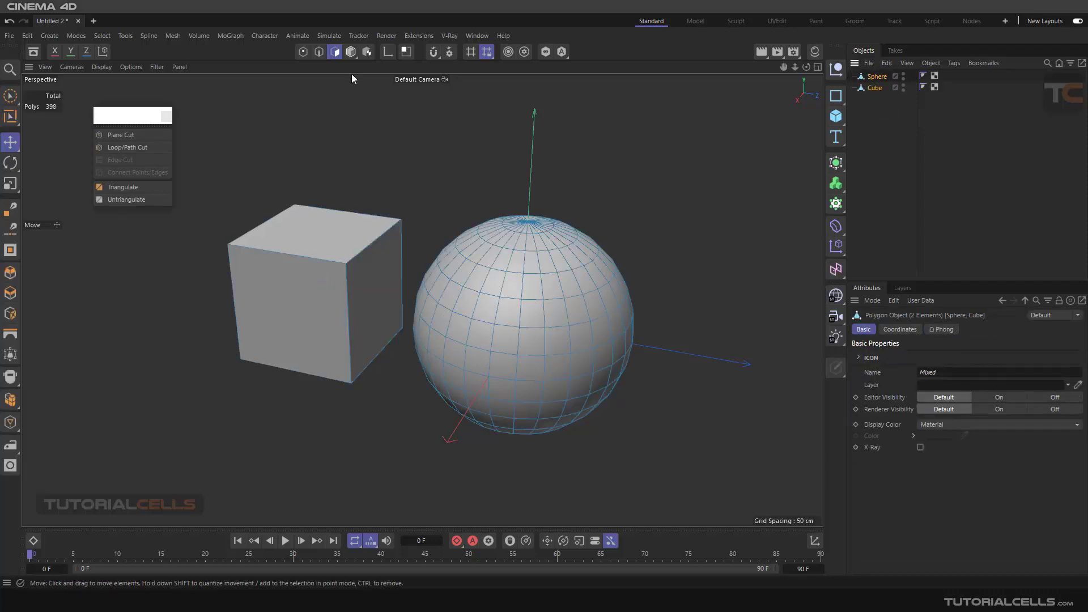
scroll(526, 287, up, 4)
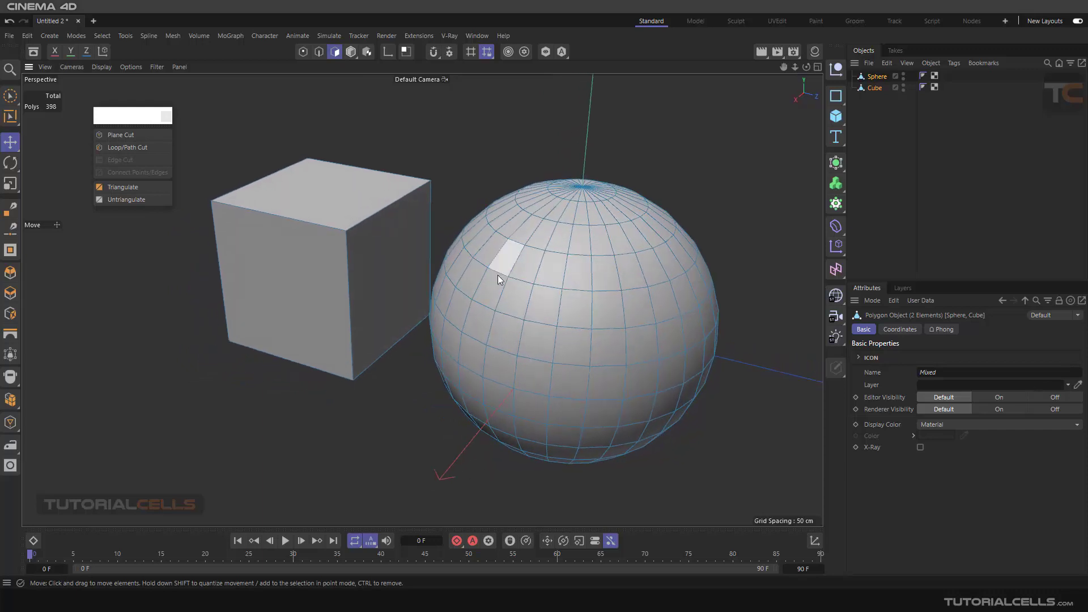
alt+middle_drag(497, 275, 511, 261)
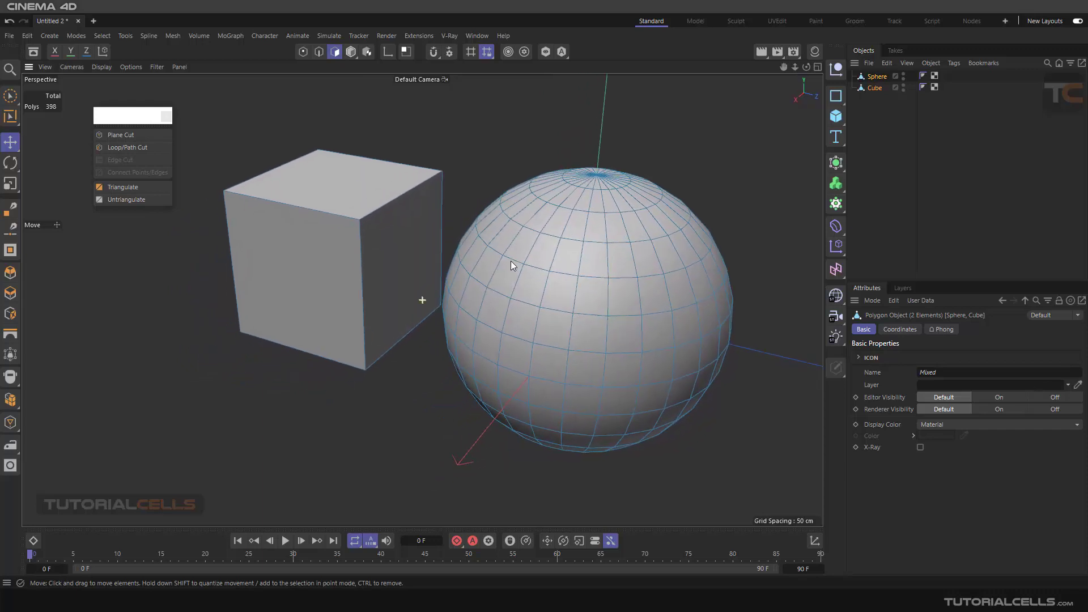
Step: Activate the Loop/Path Cut tool and review its Options, Interaction and Shaping settings
click(121, 151)
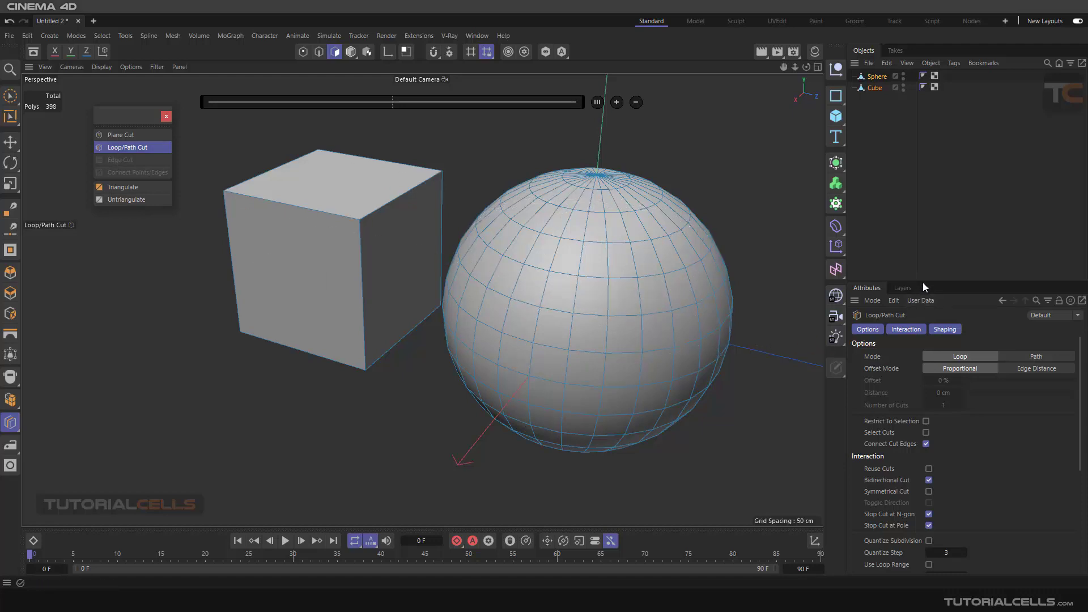
drag(923, 282, 928, 225)
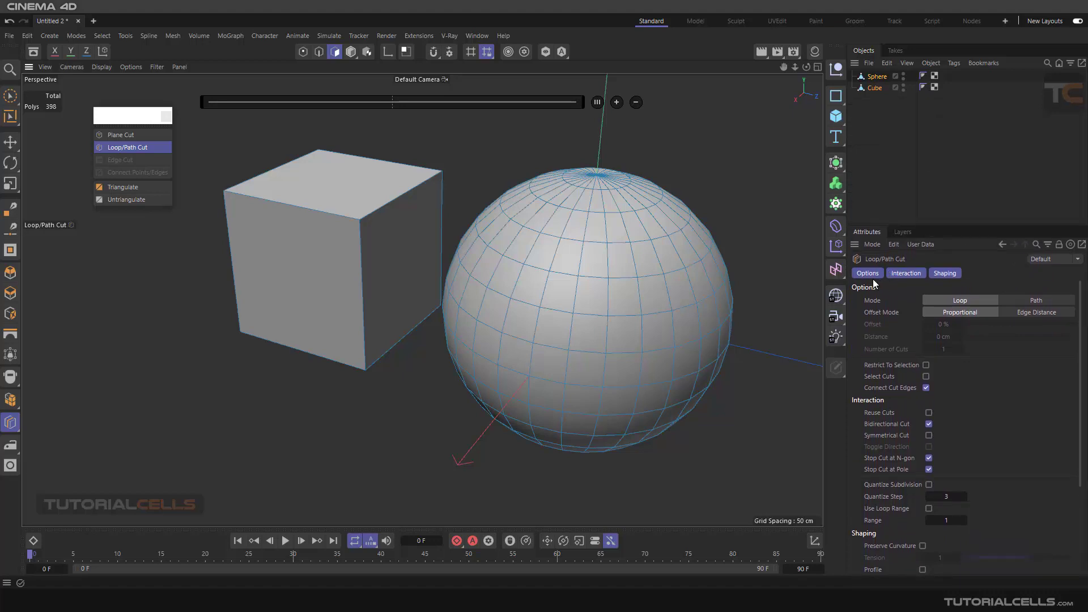
click(868, 275)
click(898, 272)
click(938, 273)
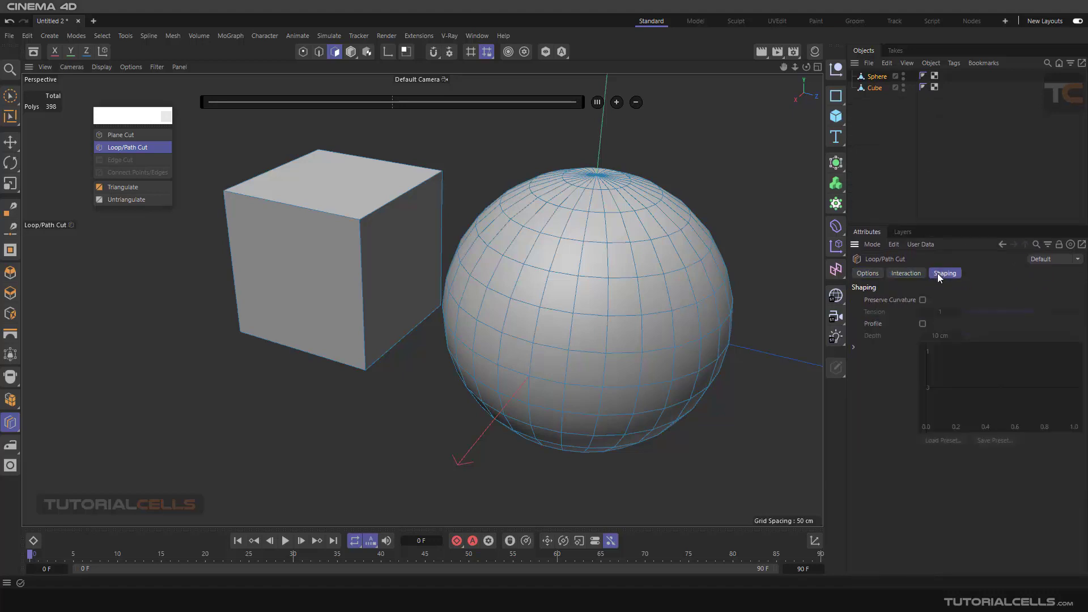
click(870, 274)
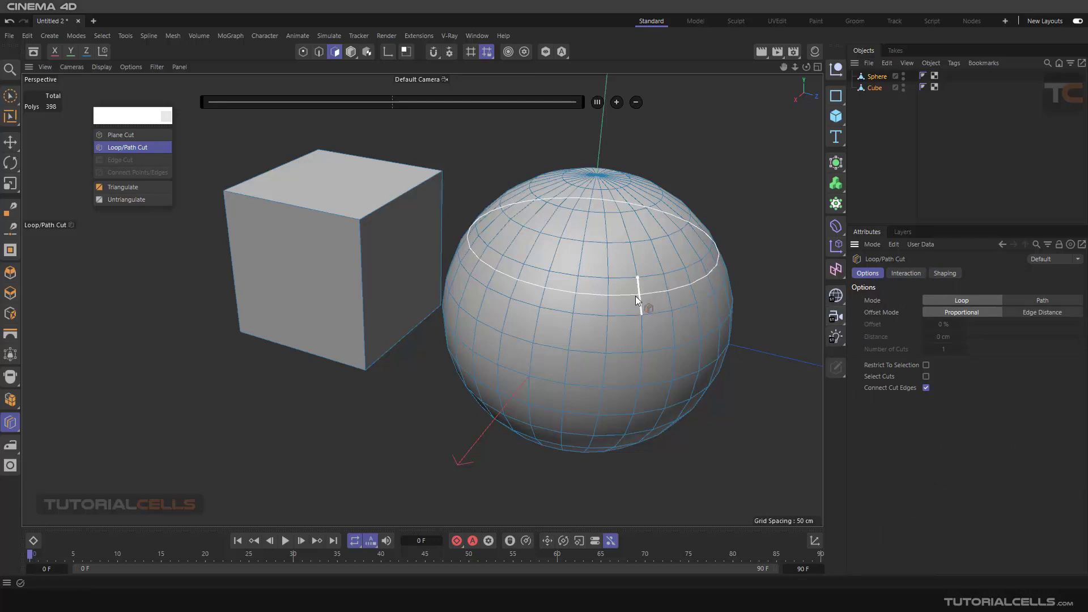
Step: Add a horizontal loop cut to the upper half of the sphere and slide it to about 59.9% offset
drag(635, 298, 699, 373)
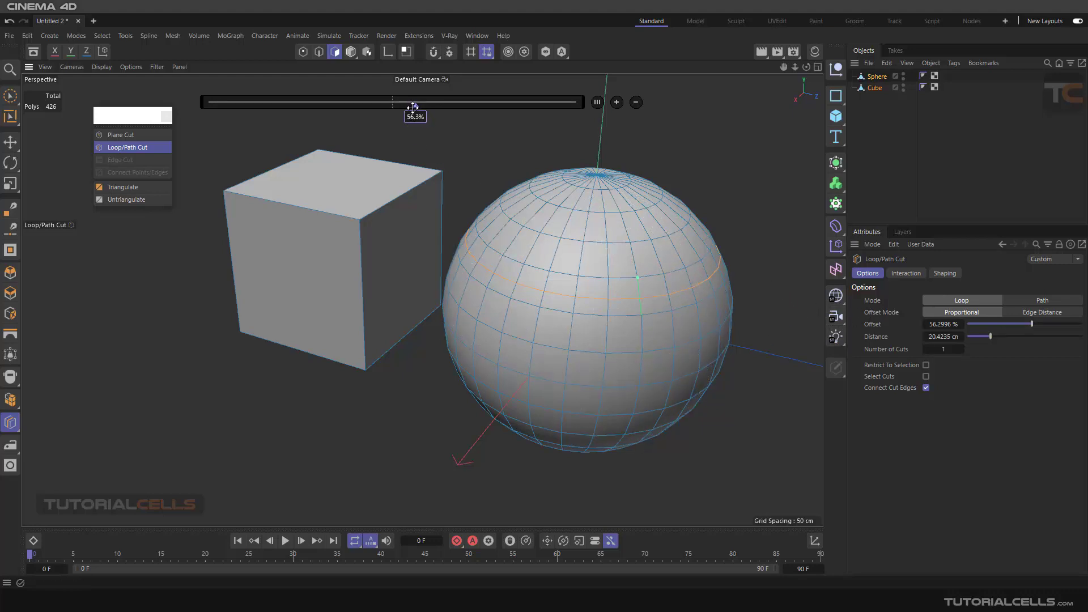
drag(409, 106, 520, 104)
click(647, 303)
scroll(648, 305, up, 4)
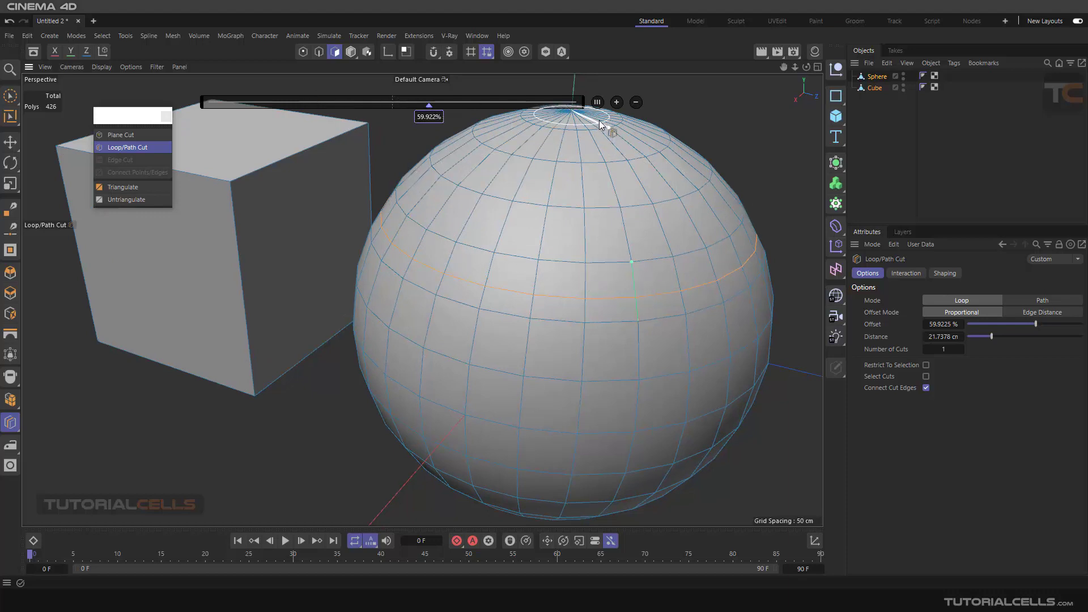
Step: Try a second evenly spaced loop cut on the sphere, remove it, and centre the remaining cut at 50%
click(597, 102)
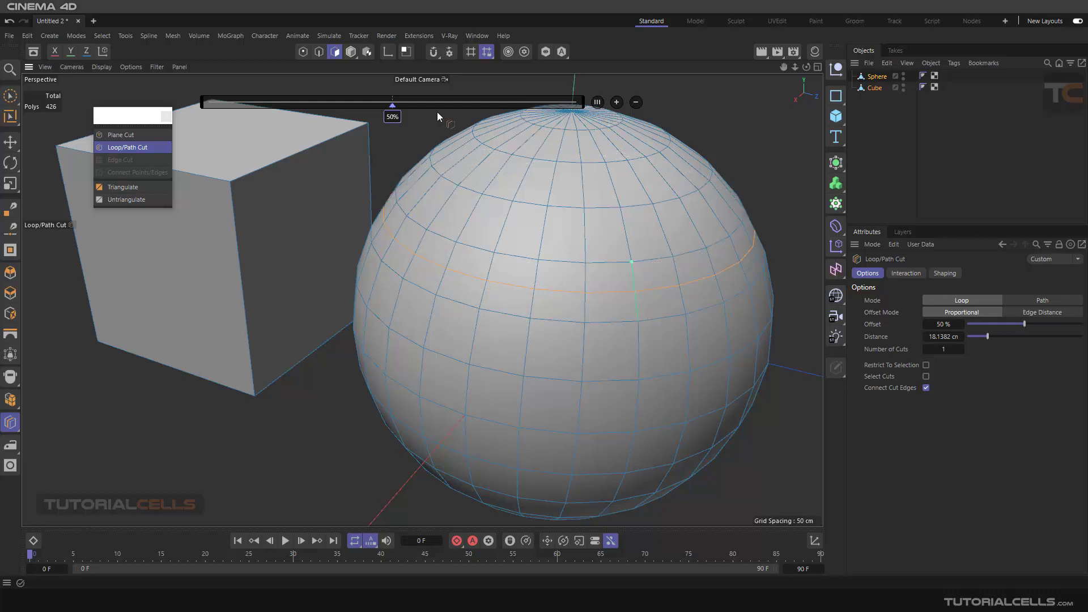
click(617, 103)
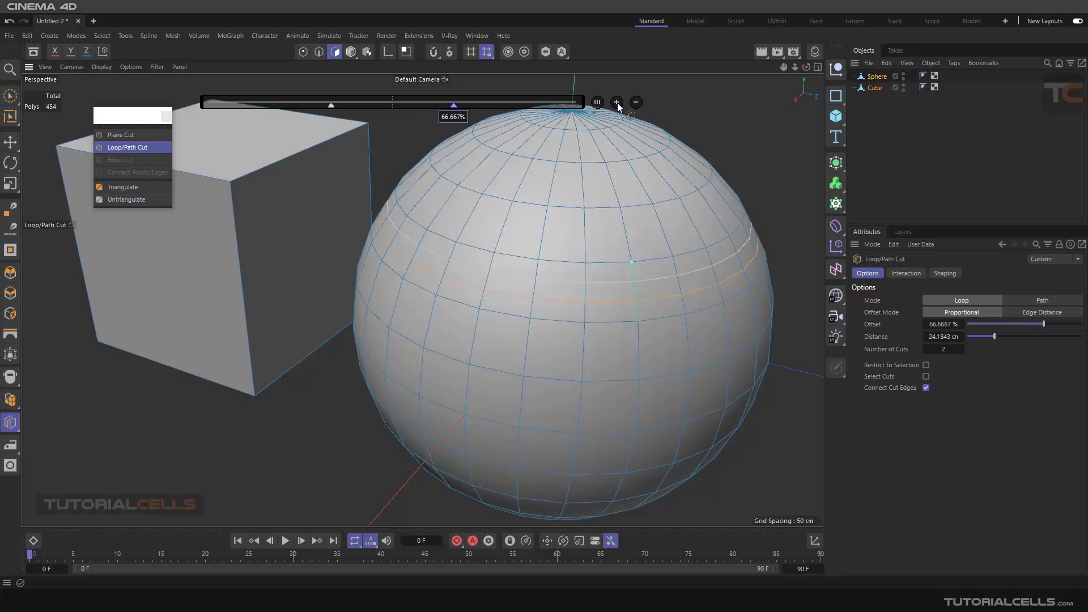
click(635, 102)
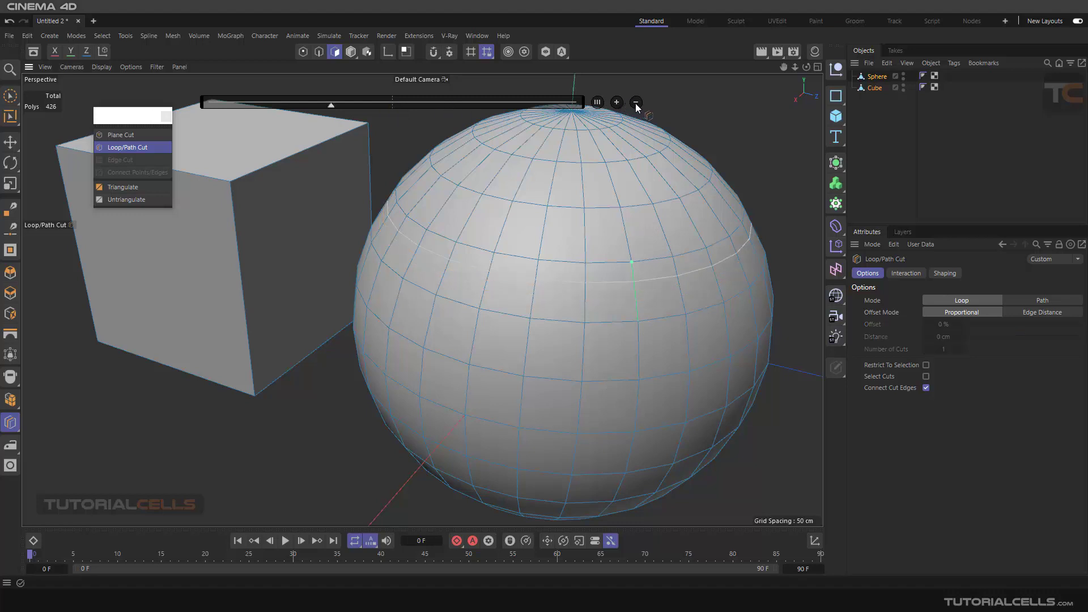
click(598, 102)
click(1026, 301)
click(963, 300)
alt+drag(737, 334, 683, 335)
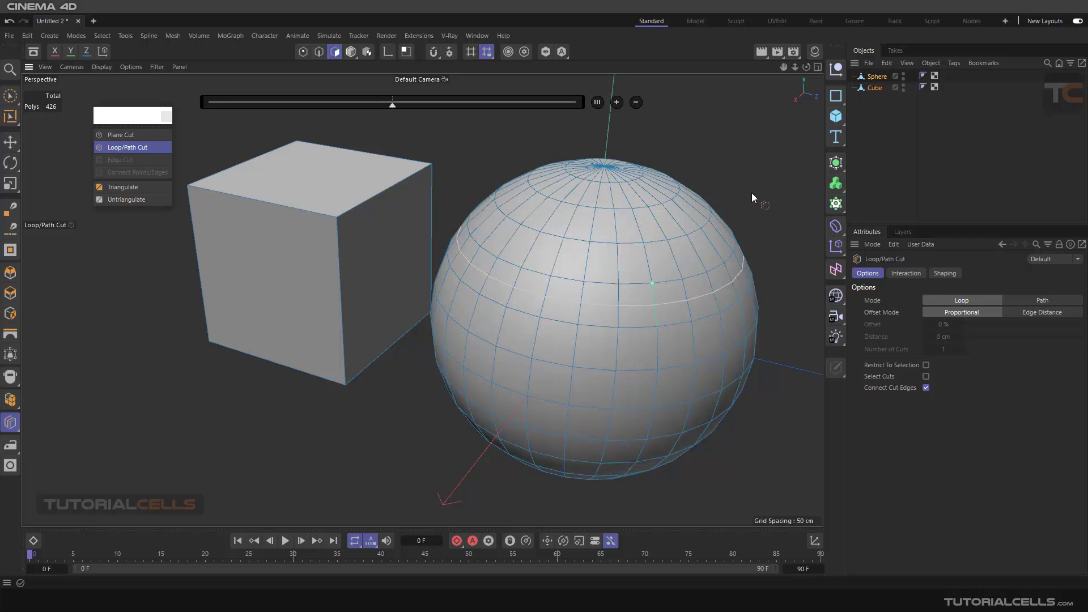
alt+drag(752, 261, 671, 298)
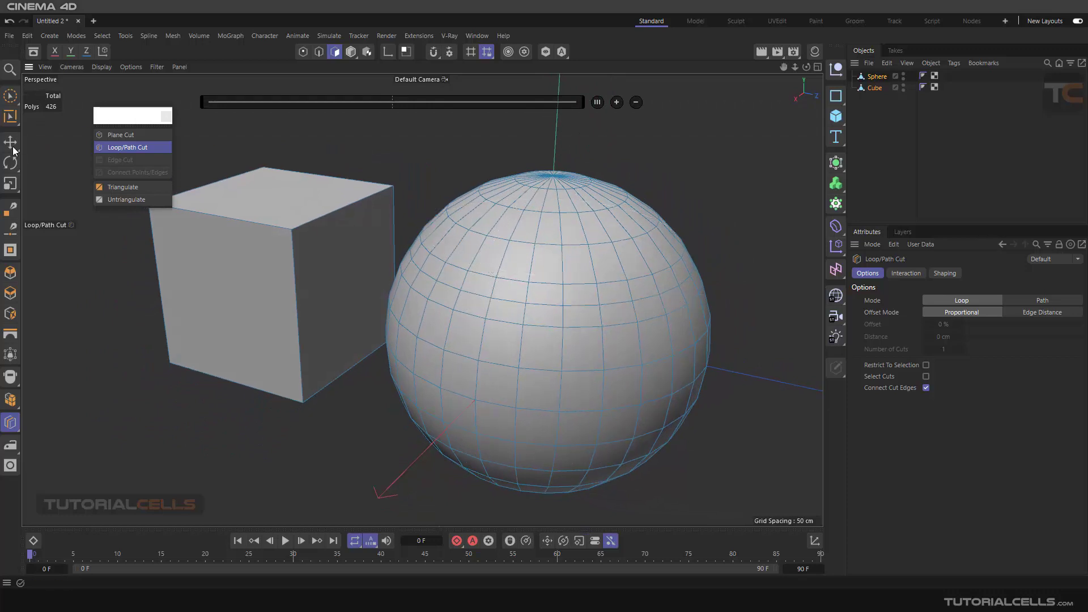
Step: Leave the cut tool and select 11 edges in Edges mode, forming a staggered path down the sphere's front
key(e)
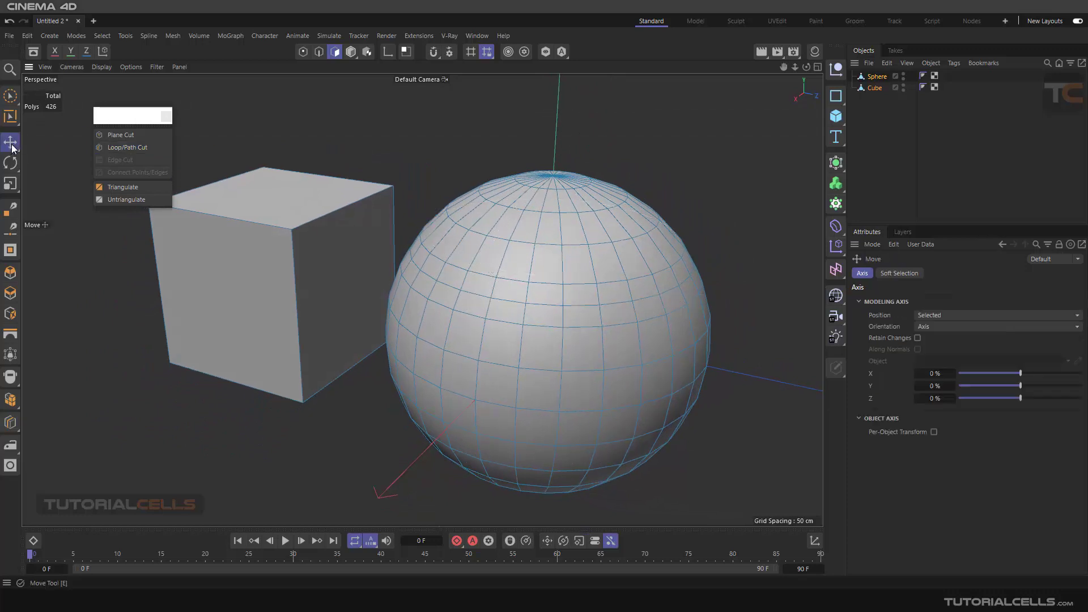
click(319, 51)
click(534, 262)
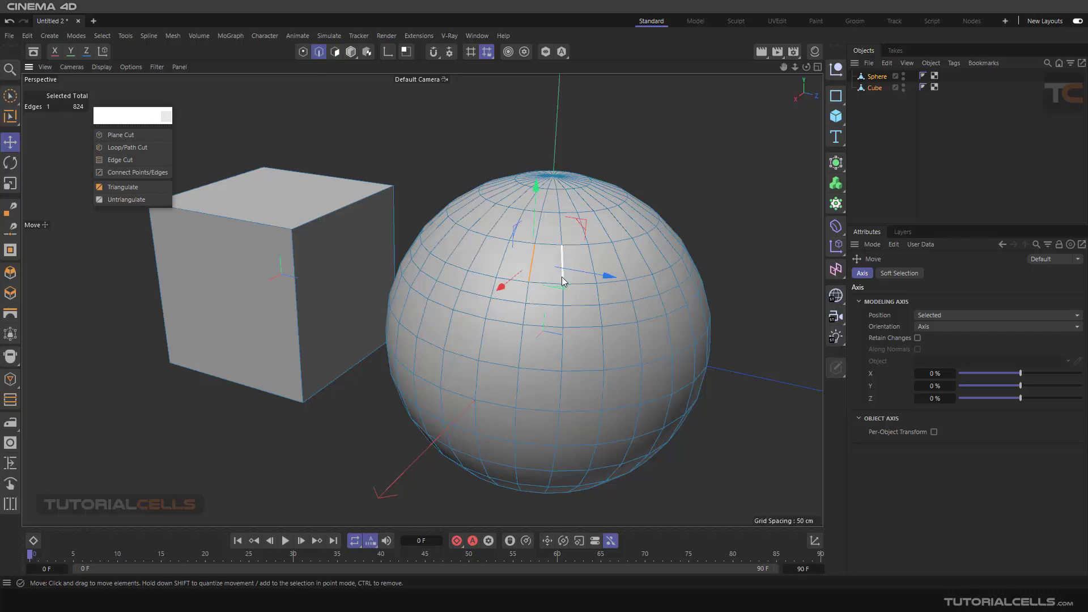
shift+click(563, 277)
shift+click(588, 286)
shift+click(587, 306)
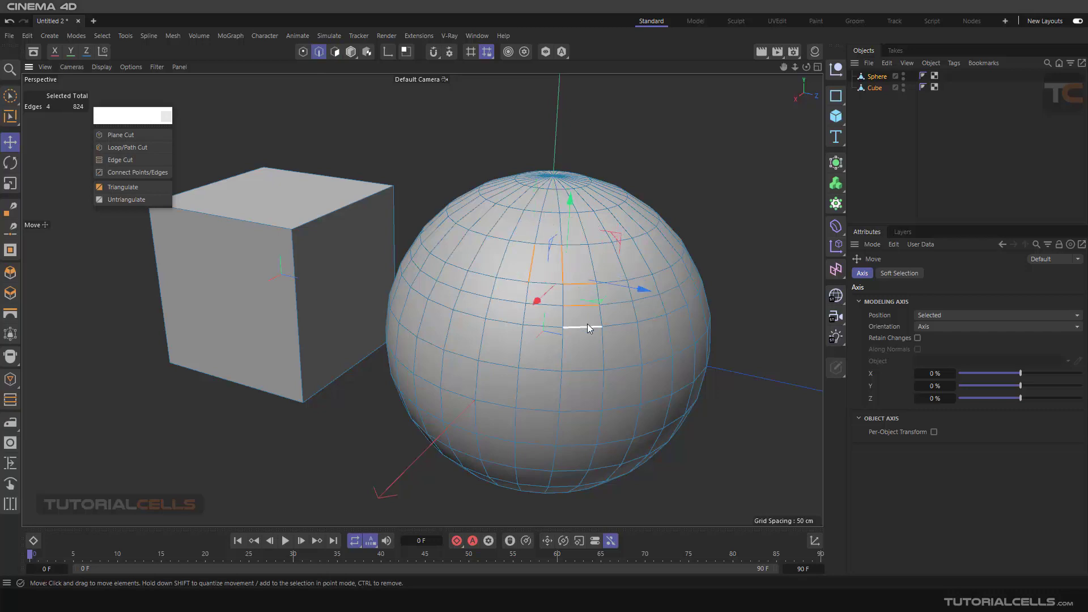
shift+click(588, 326)
shift+click(594, 372)
shift+click(587, 409)
shift+click(599, 422)
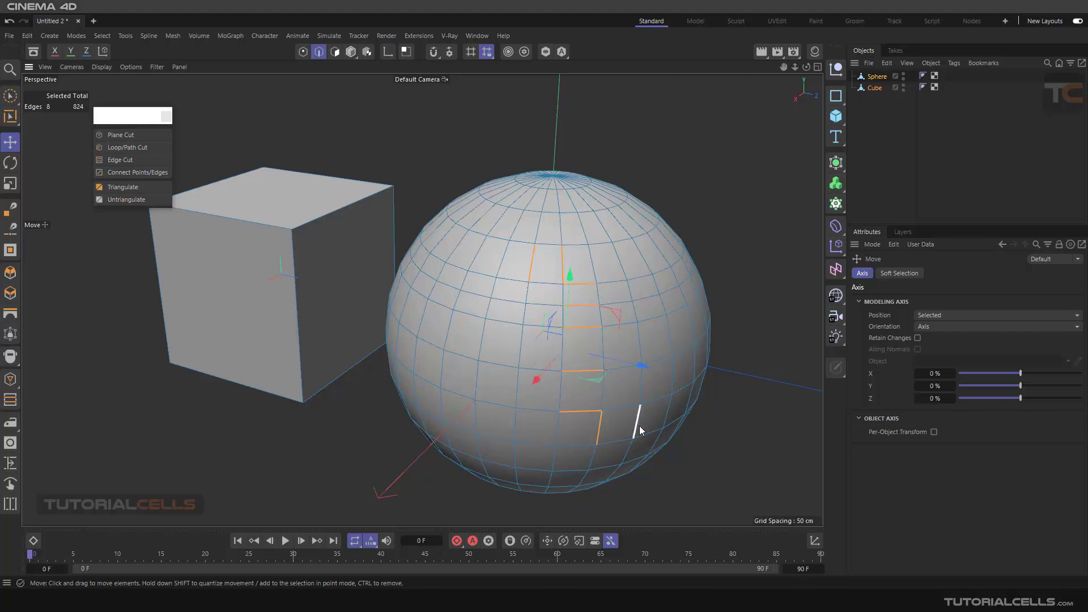
shift+click(638, 422)
shift+click(649, 435)
shift+click(635, 460)
alt+drag(634, 397, 573, 296)
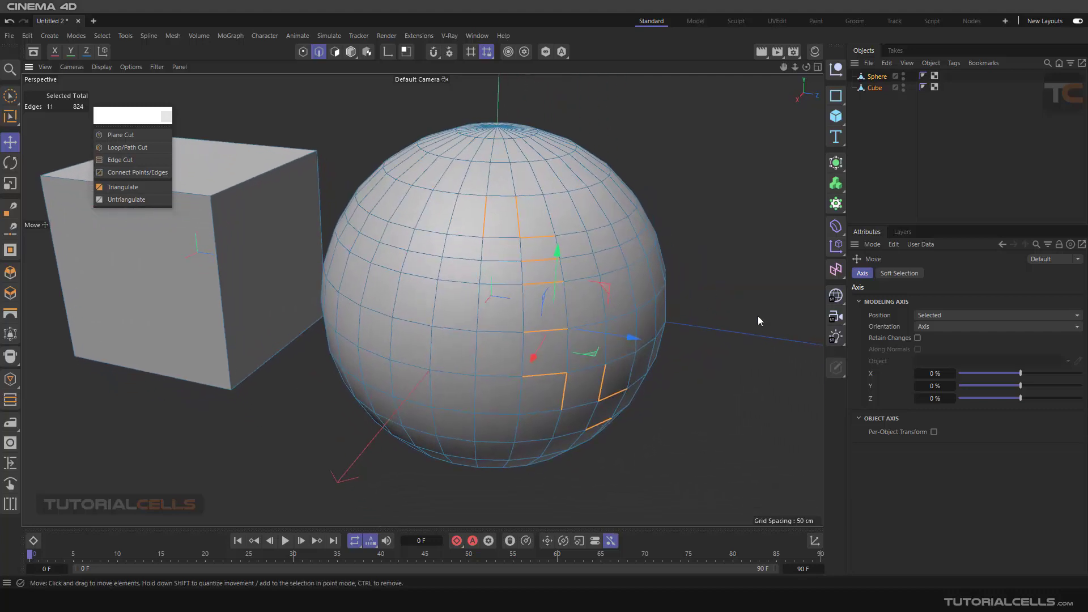
Step: Cut through the selected sphere edges with Loop/Path Cut in Path mode at about 56.13% offset
click(121, 147)
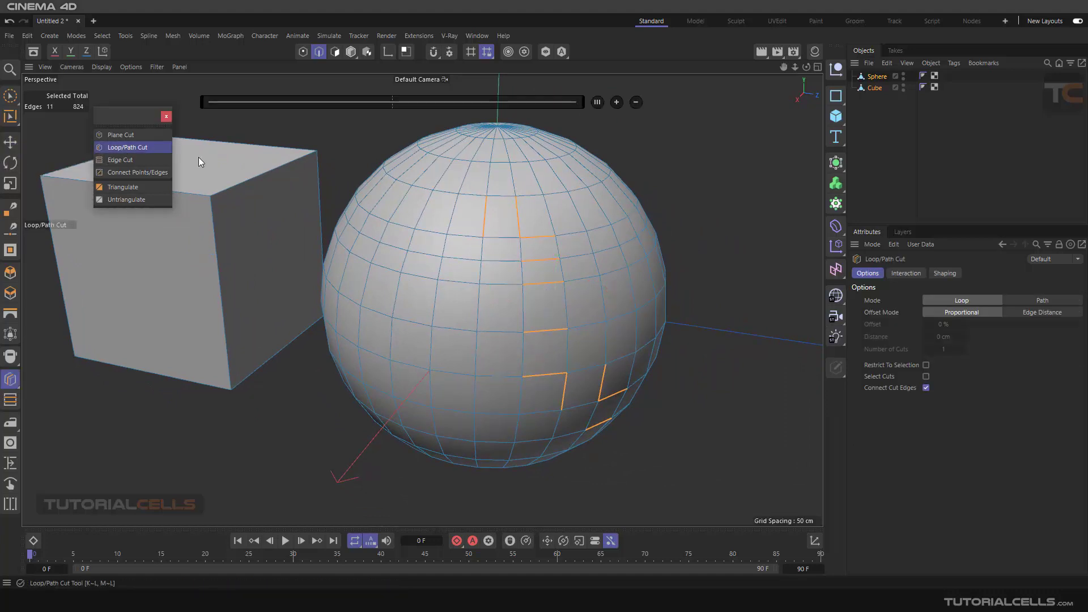
click(1019, 297)
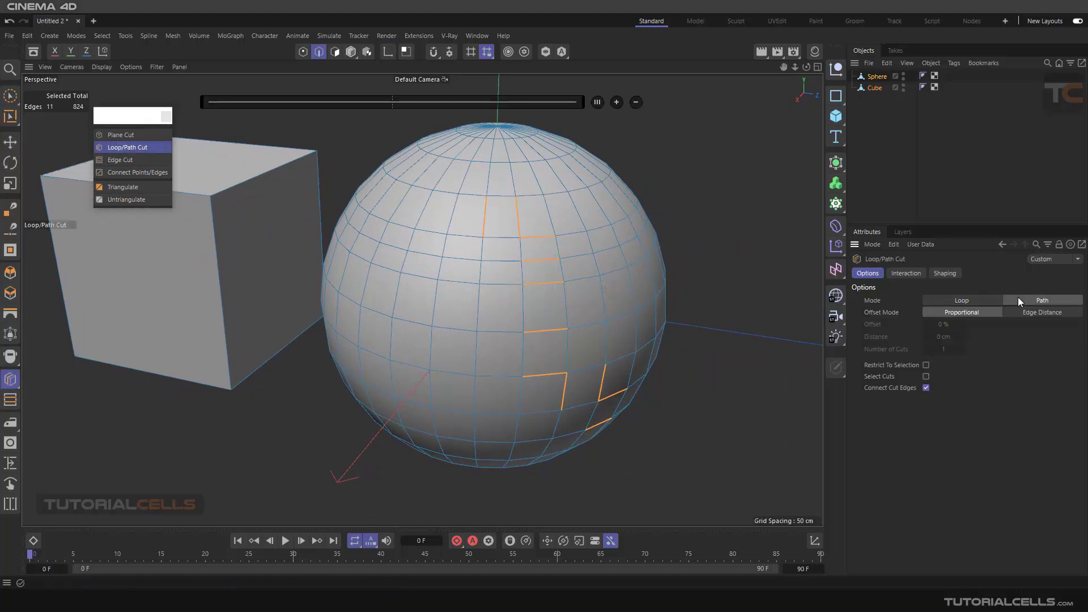
click(518, 215)
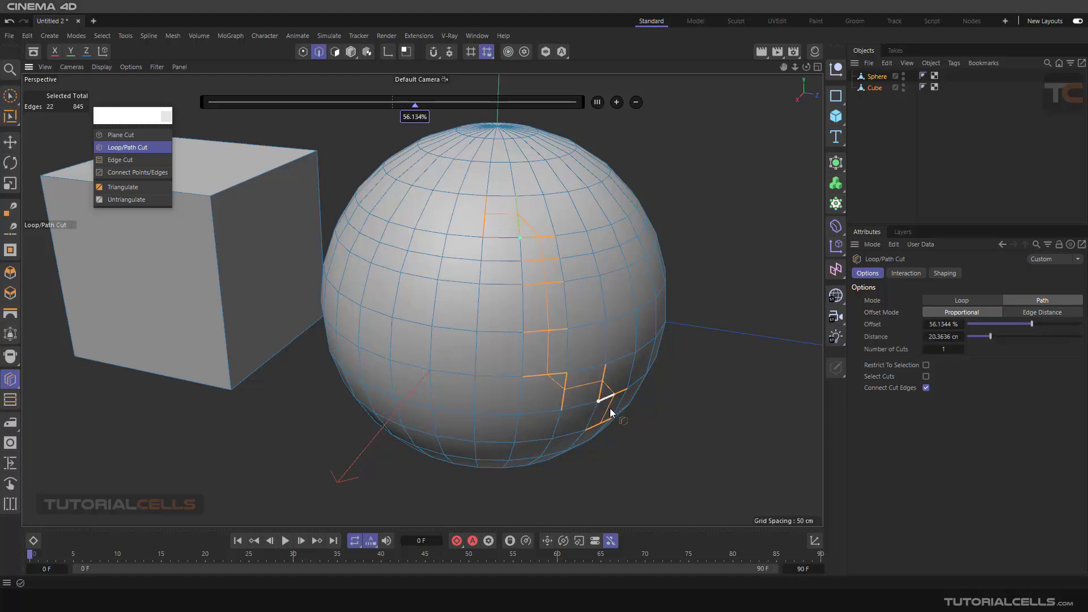
alt+drag(609, 411, 652, 414)
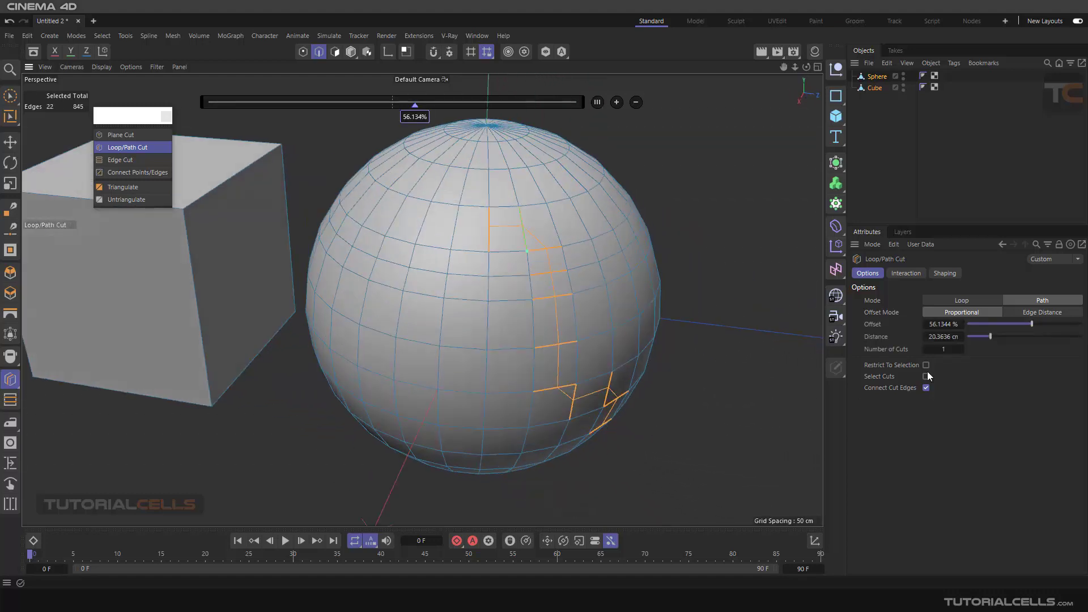
Step: Switch the active sphere cut to Loop mode and finish it by returning to the Move tool
click(962, 301)
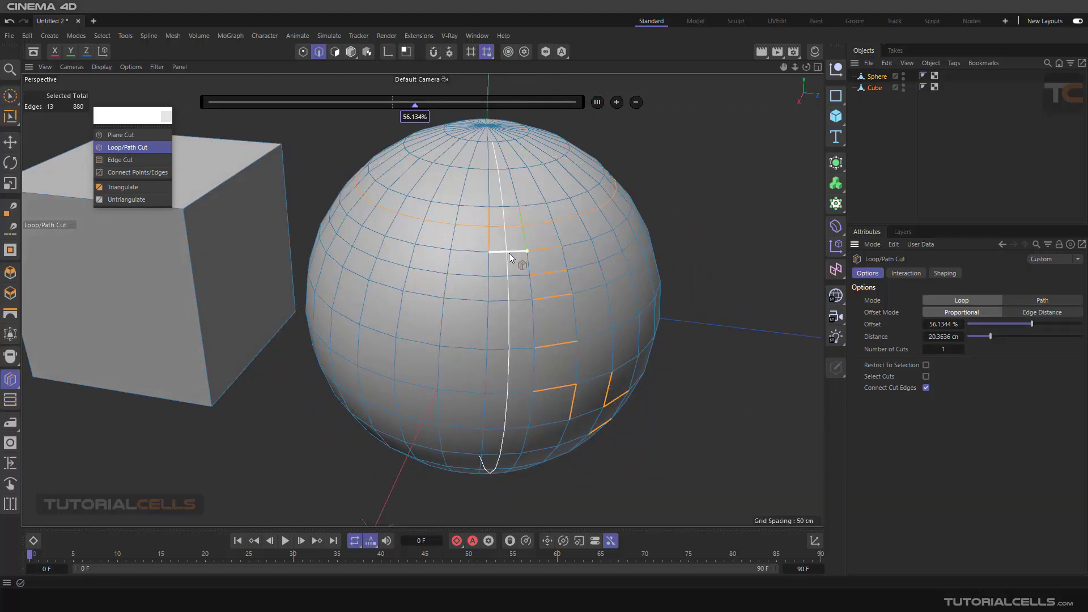
click(546, 264)
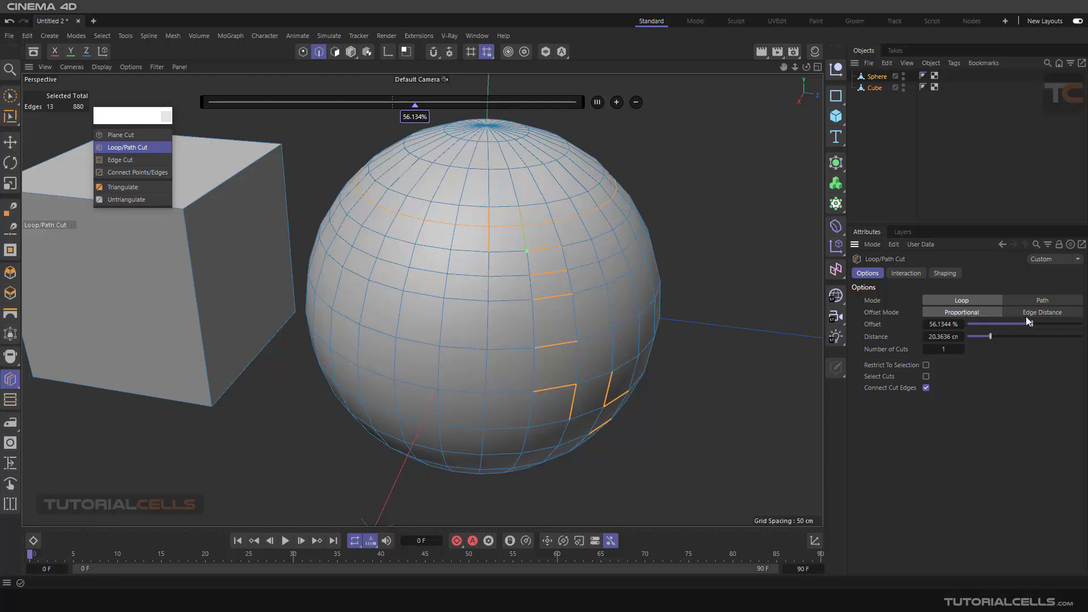
alt+drag(765, 323, 496, 297)
key(e)
scroll(474, 269, up, 2)
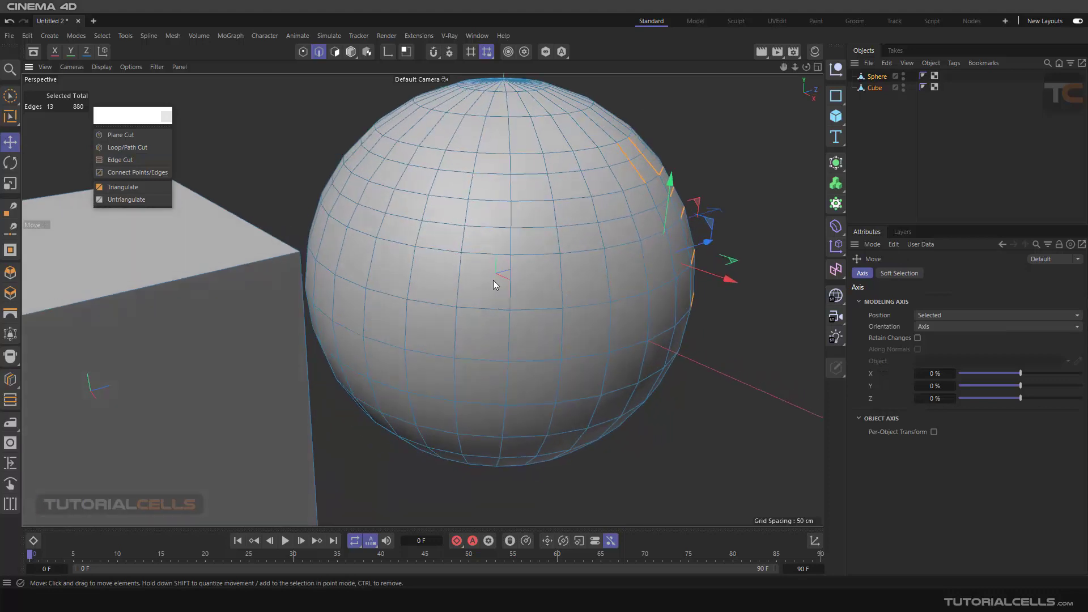
Step: Slide several points on the sphere's front sideways along their edges in Points mode, making one vertical edge column uneven
click(303, 53)
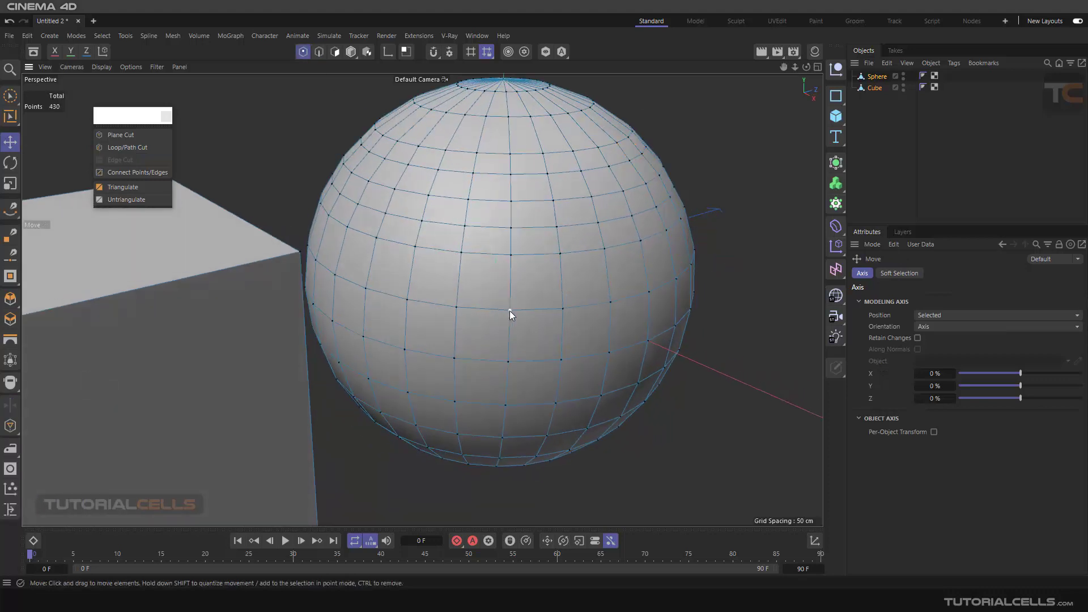
click(509, 310)
right_click(723, 268)
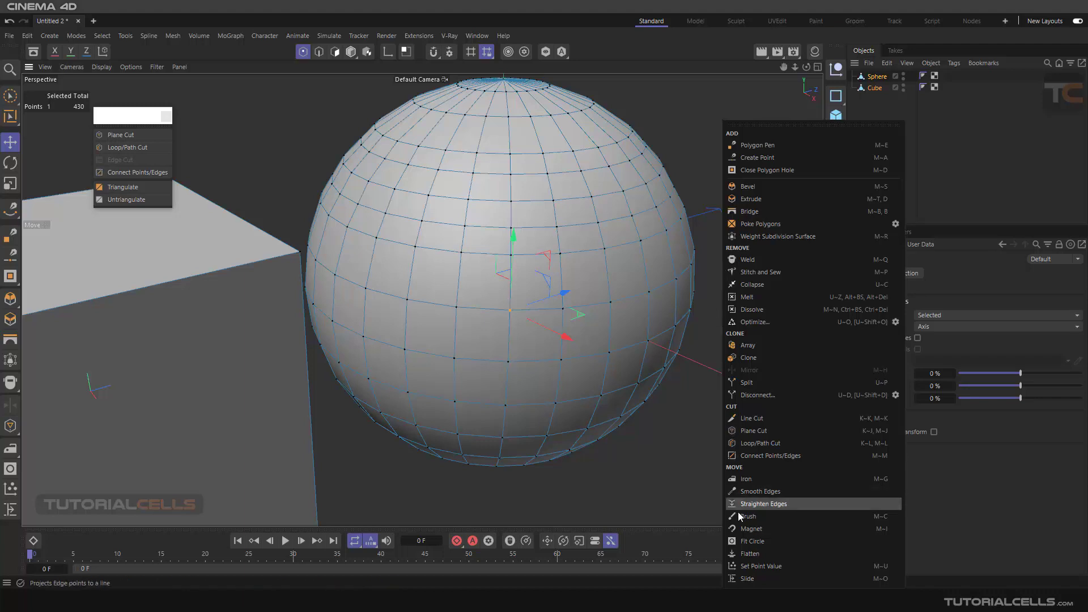
click(746, 577)
drag(511, 310, 540, 311)
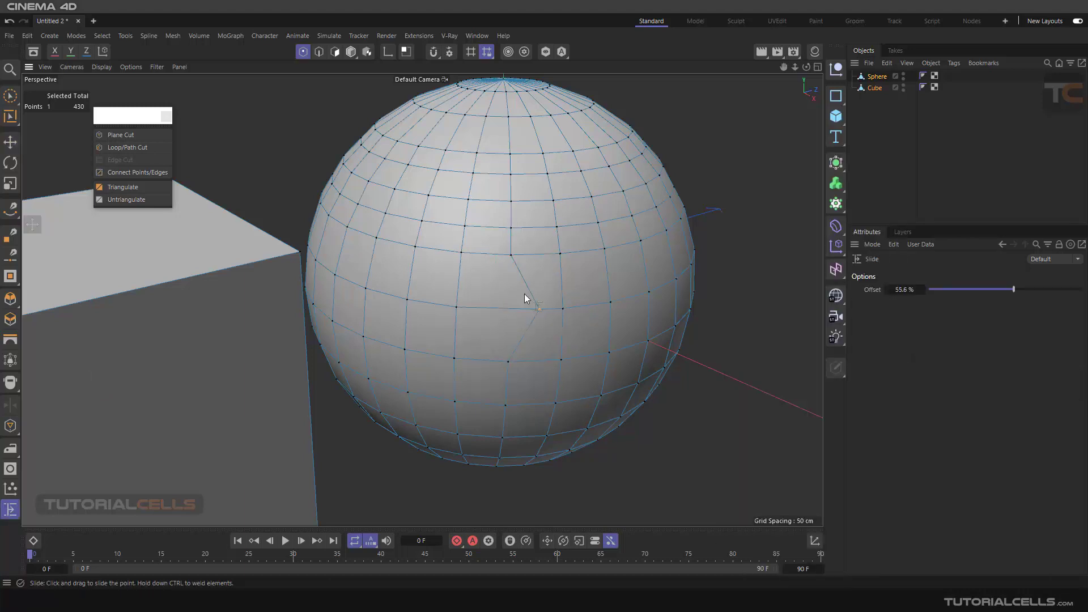
mouse_move(515, 258)
mouse_down()
mouse_move(537, 258)
mouse_move(518, 228)
mouse_move(502, 228)
mouse_move(494, 253)
mouse_up()
Step: Start Loop/Path Cut and compare Proportional with Edge Distance and Loop with Path on the sphere, returning to Loop and Proportional
click(148, 151)
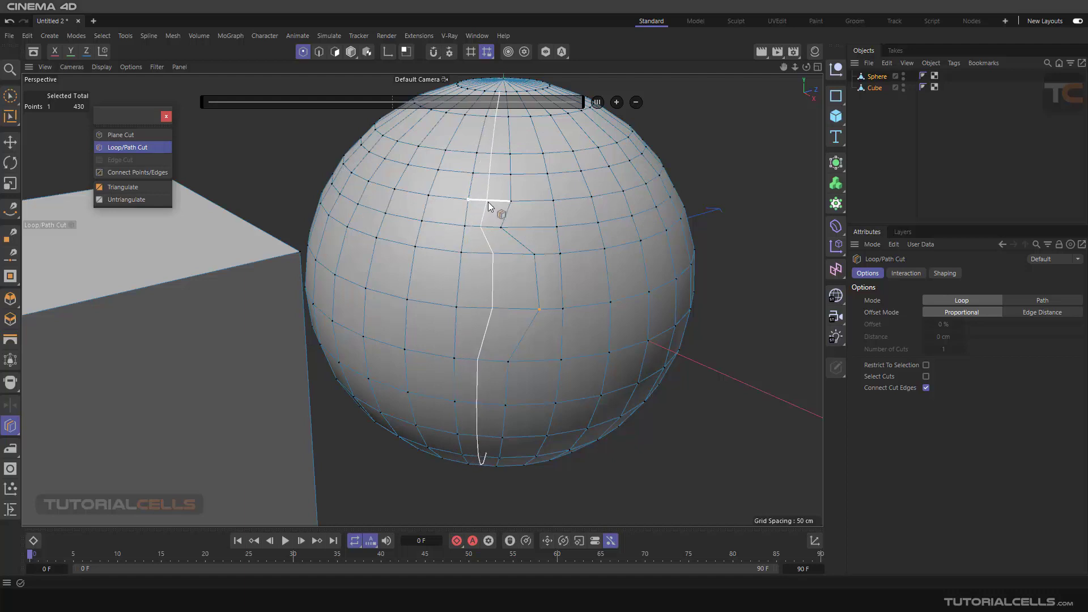
click(1020, 315)
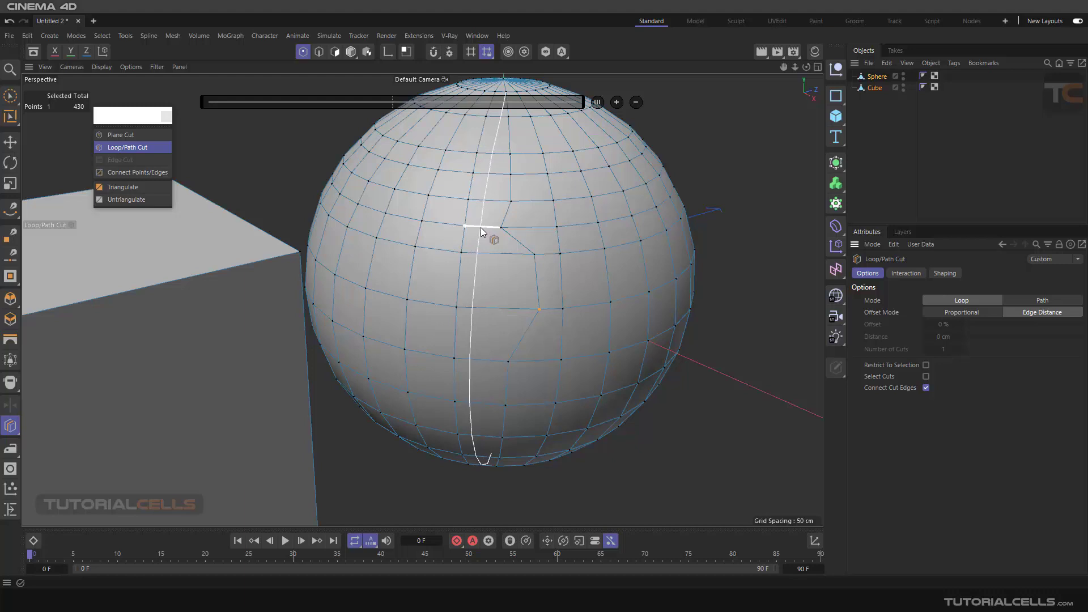
click(962, 313)
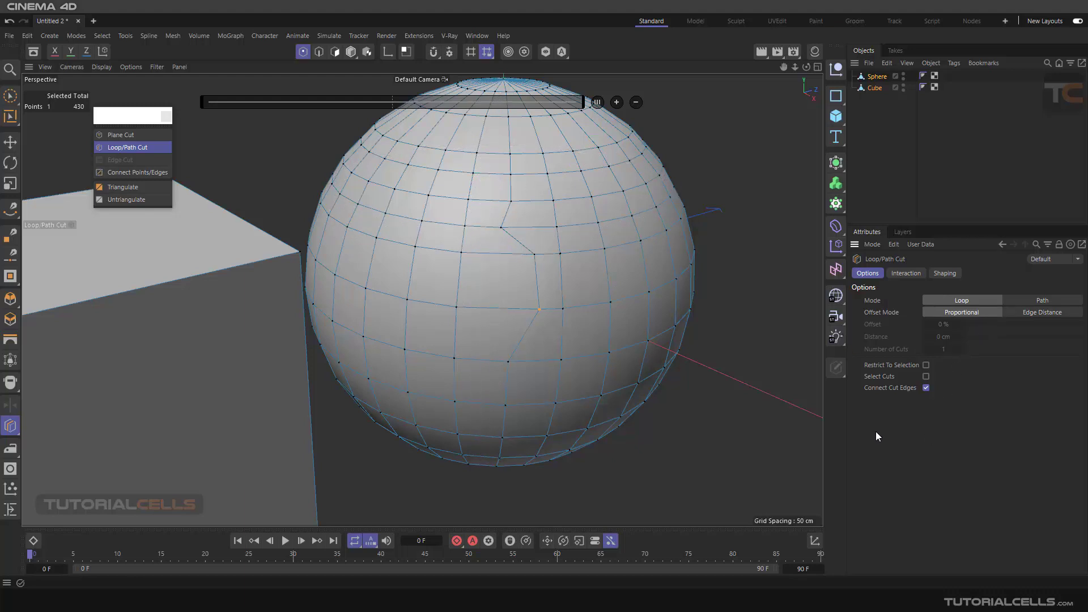
click(1025, 297)
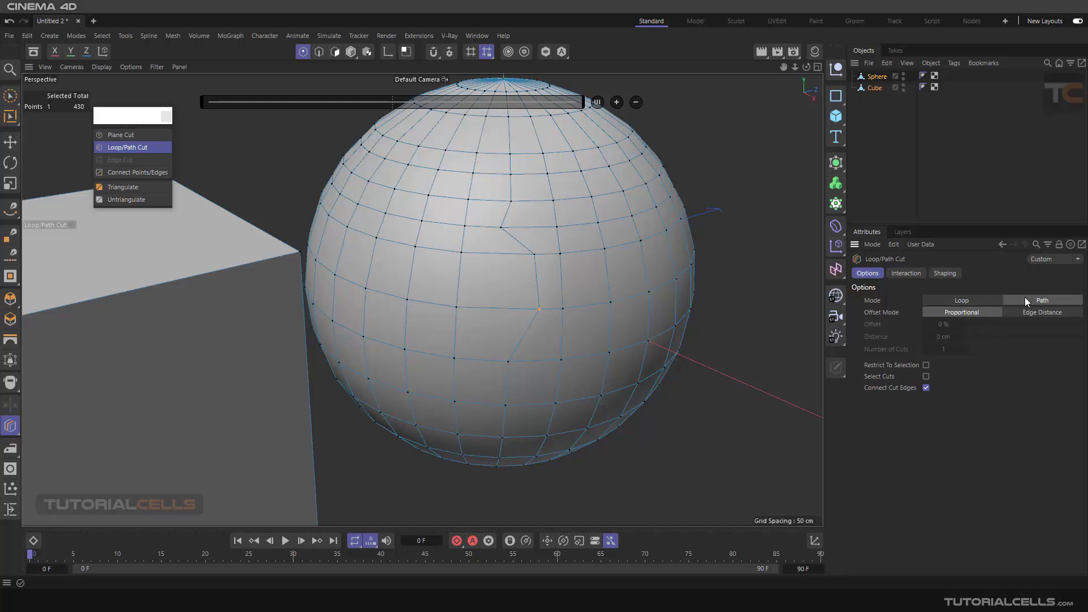
click(971, 298)
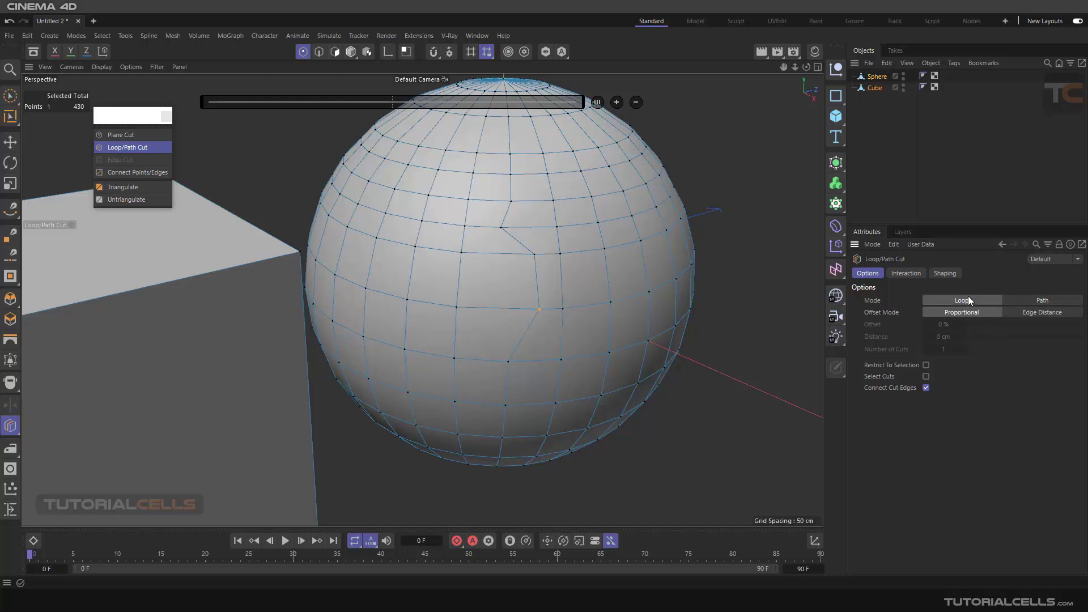
click(1023, 312)
click(971, 312)
Step: Add a horizontal loop cut around the sphere's middle and adjust its offset to about 46.21%
click(539, 282)
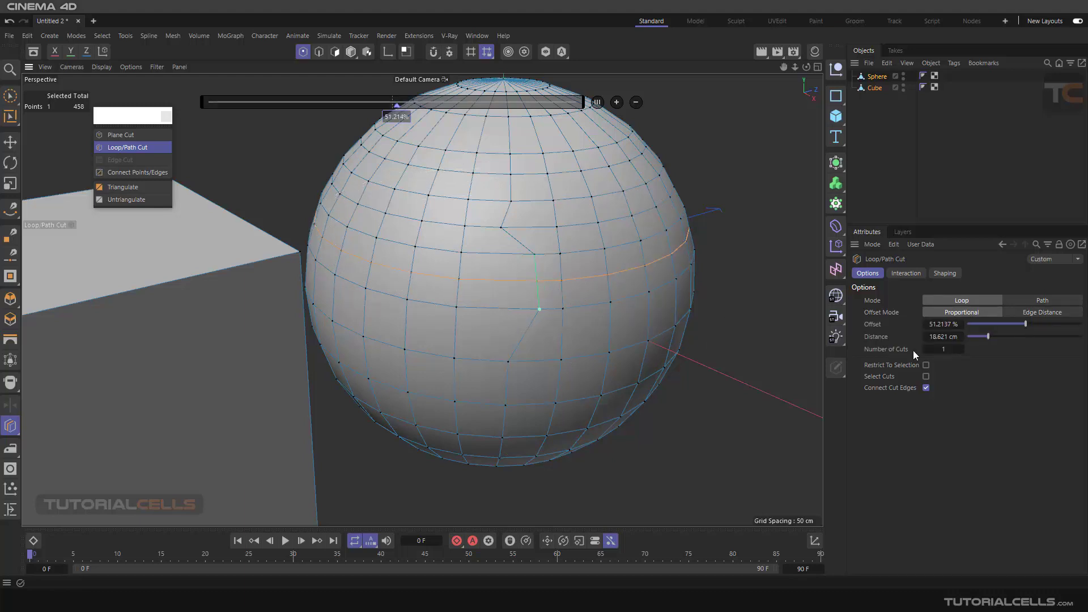
mouse_move(1026, 326)
mouse_down()
mouse_move(1039, 327)
mouse_move(1028, 329)
mouse_up()
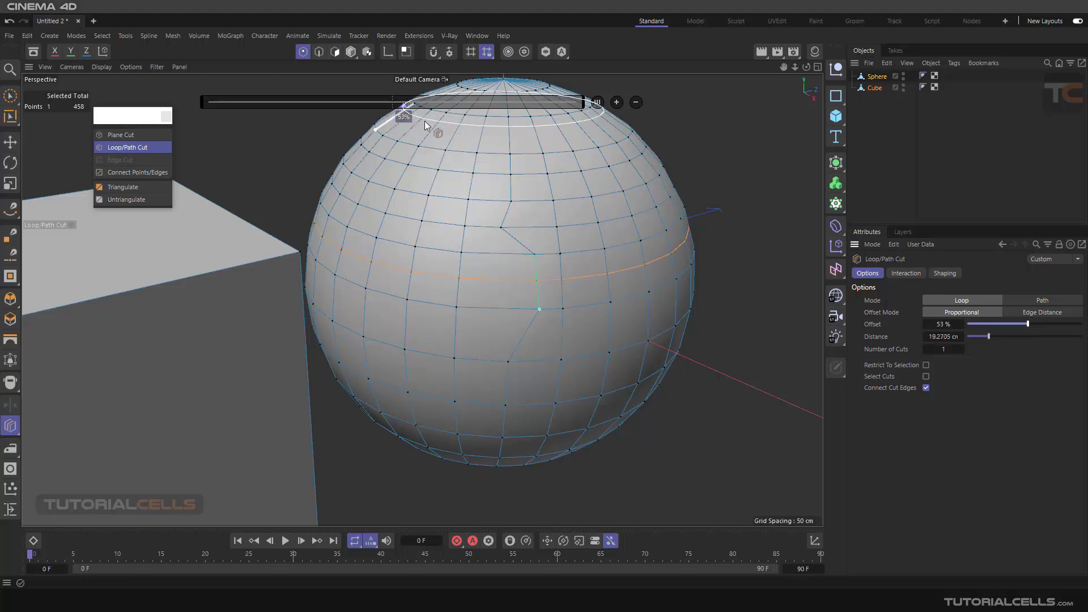
drag(993, 337, 996, 337)
drag(461, 105, 379, 120)
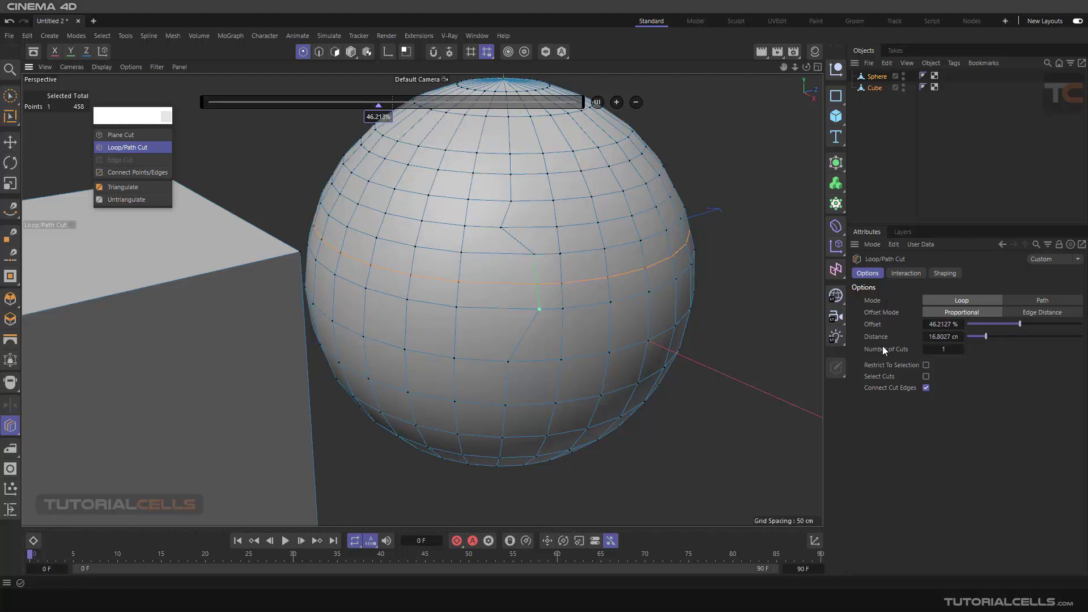
Step: Try 3 evenly spaced cuts for the active sphere loop and reset the number of cuts to 1
click(961, 349)
click(961, 350)
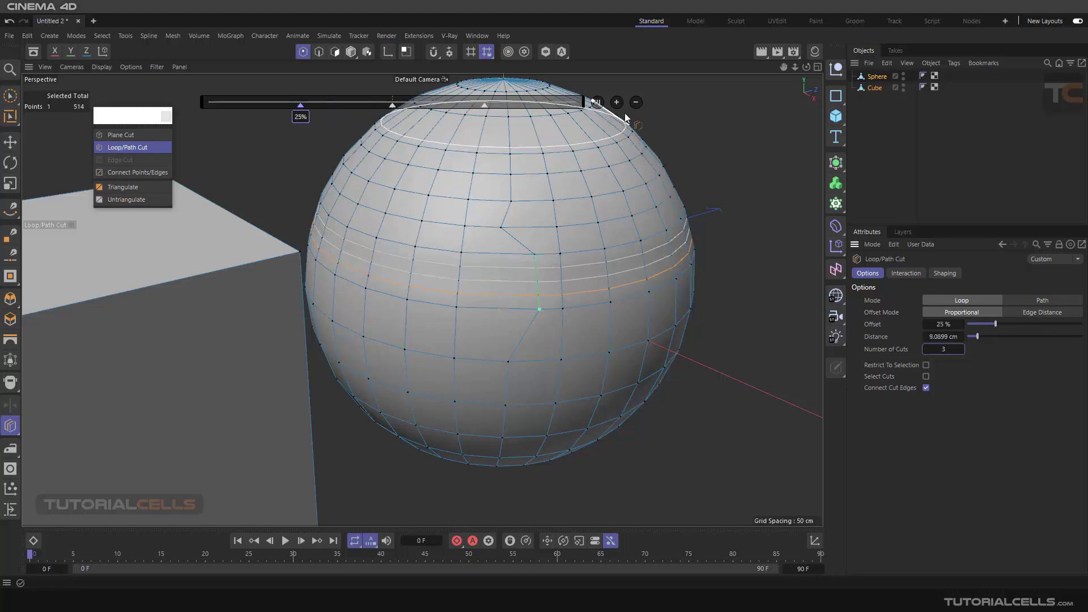
double_click(945, 349)
text(1)
key(Return)
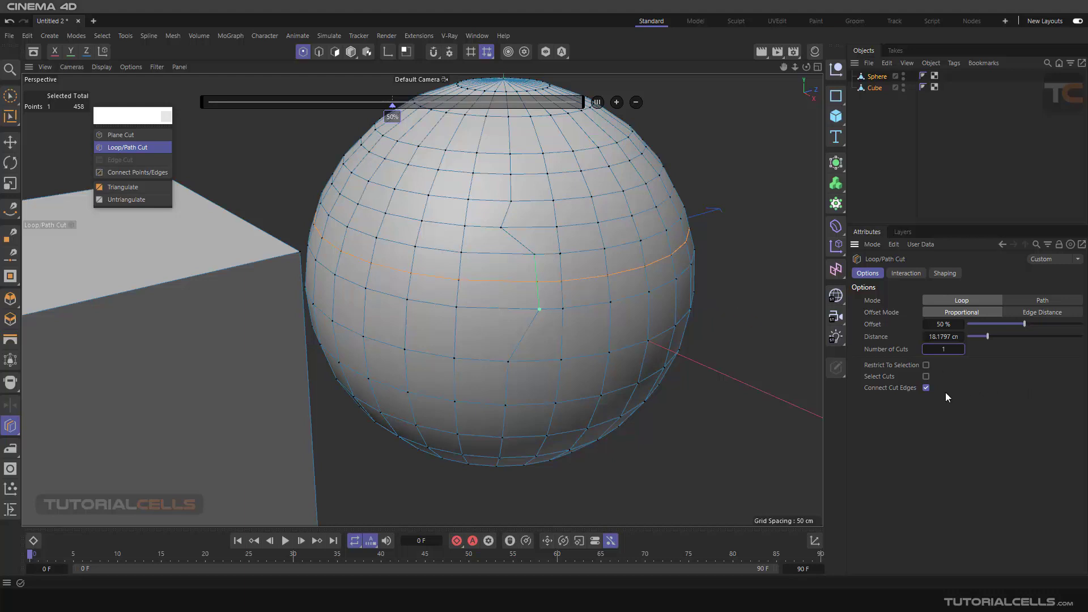
Step: Leave the cut tool and select the cube's large front face in Polygons mode
scroll(663, 311, down, 5)
alt+drag(660, 315, 708, 329)
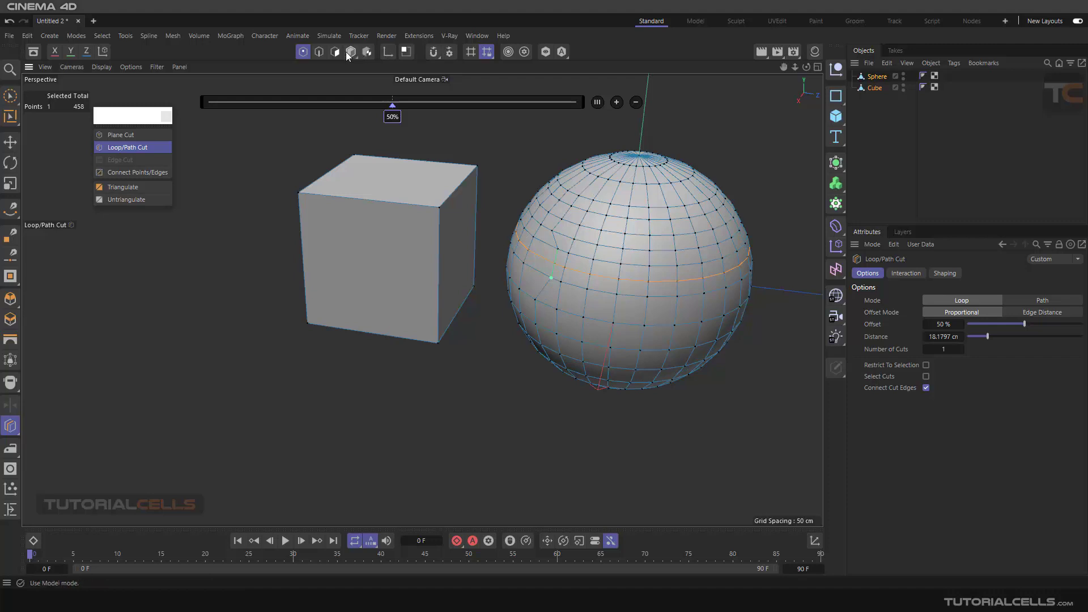
click(319, 52)
scroll(631, 273, up, 2)
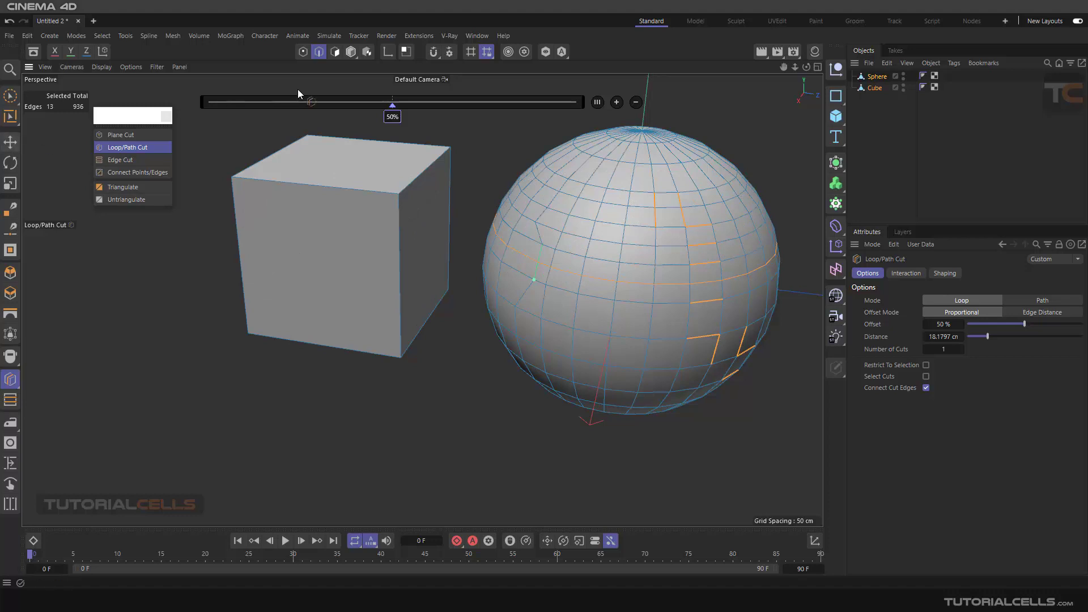
click(336, 53)
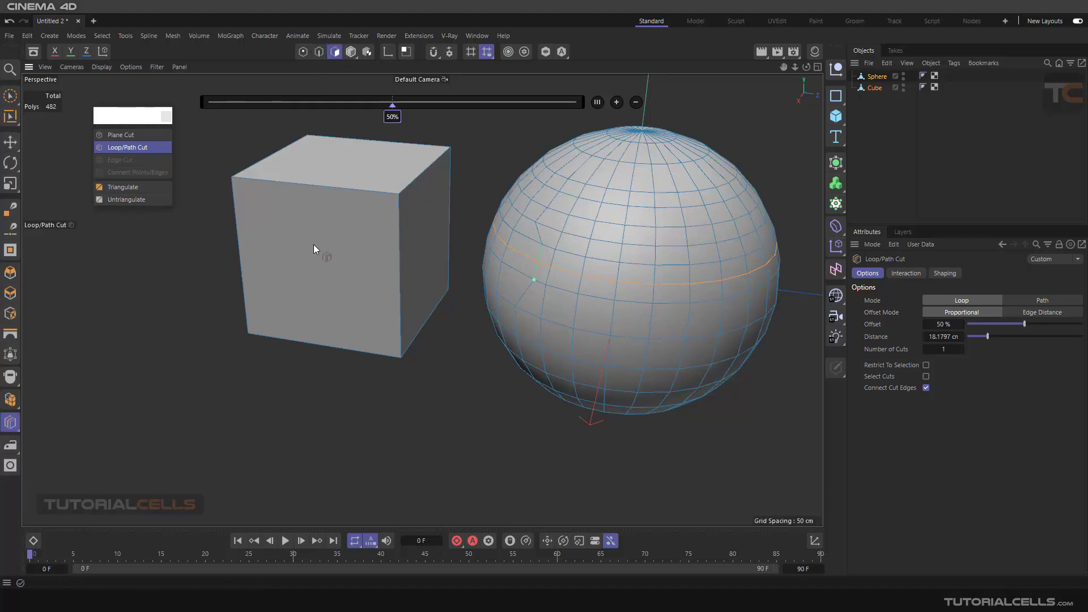
key(e)
click(351, 53)
click(335, 53)
click(331, 253)
scroll(340, 255, up, 5)
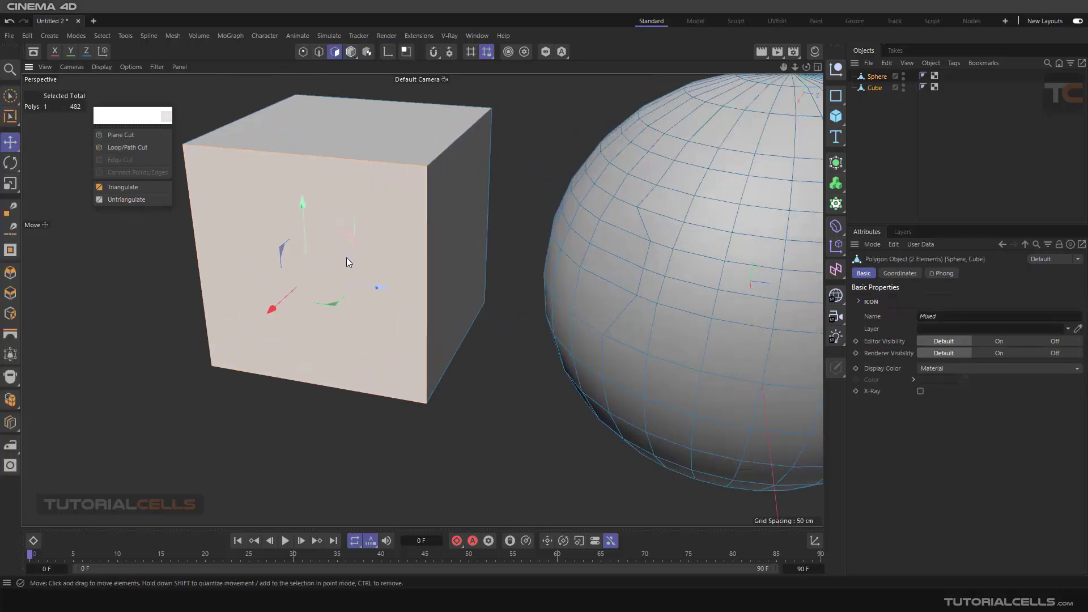
Step: Use Loop/Path Cut with Restrict To Selection to cut horizontally across only the cube's selected face, at about 32.44% offset
click(155, 149)
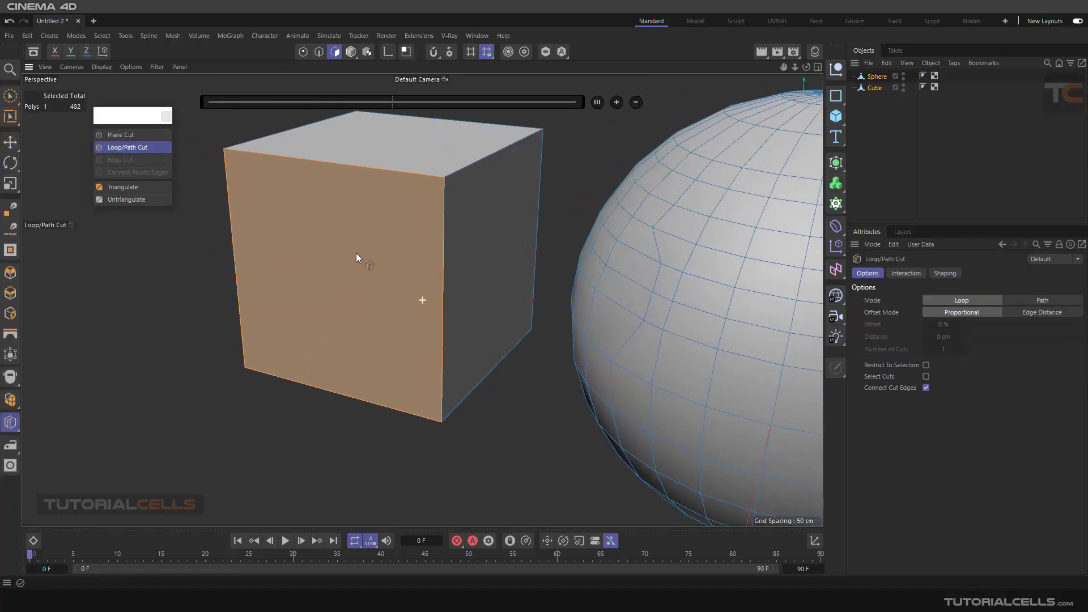
click(926, 365)
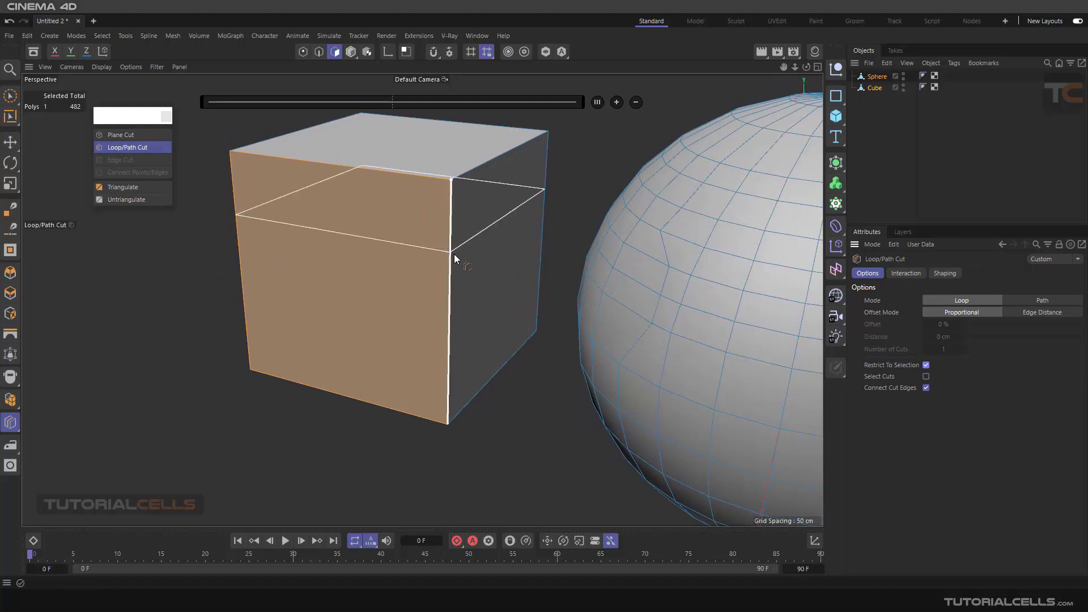
click(450, 255)
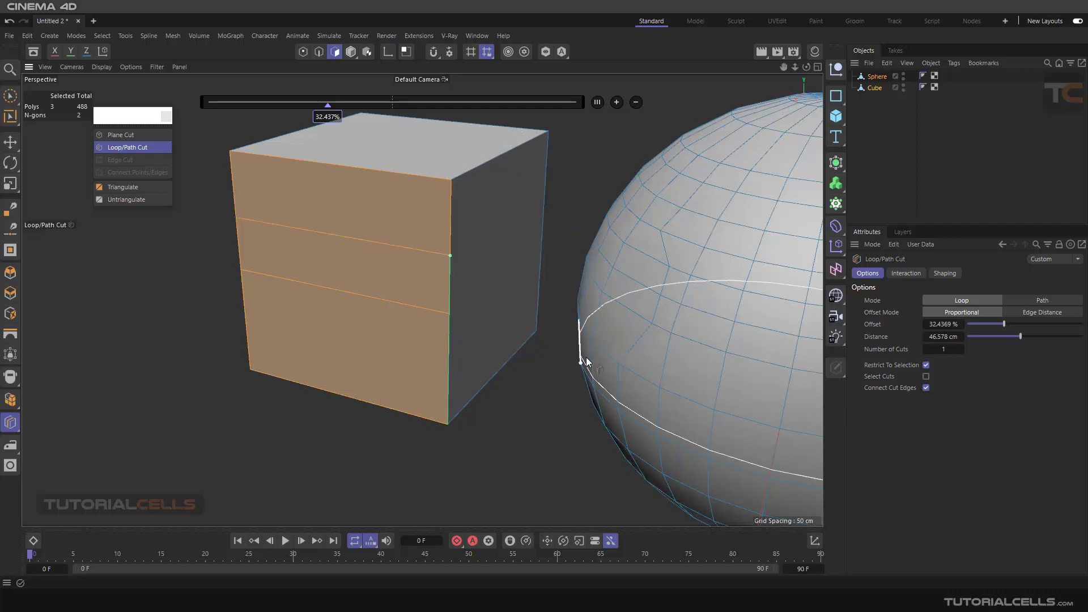
scroll(560, 359, down, 3)
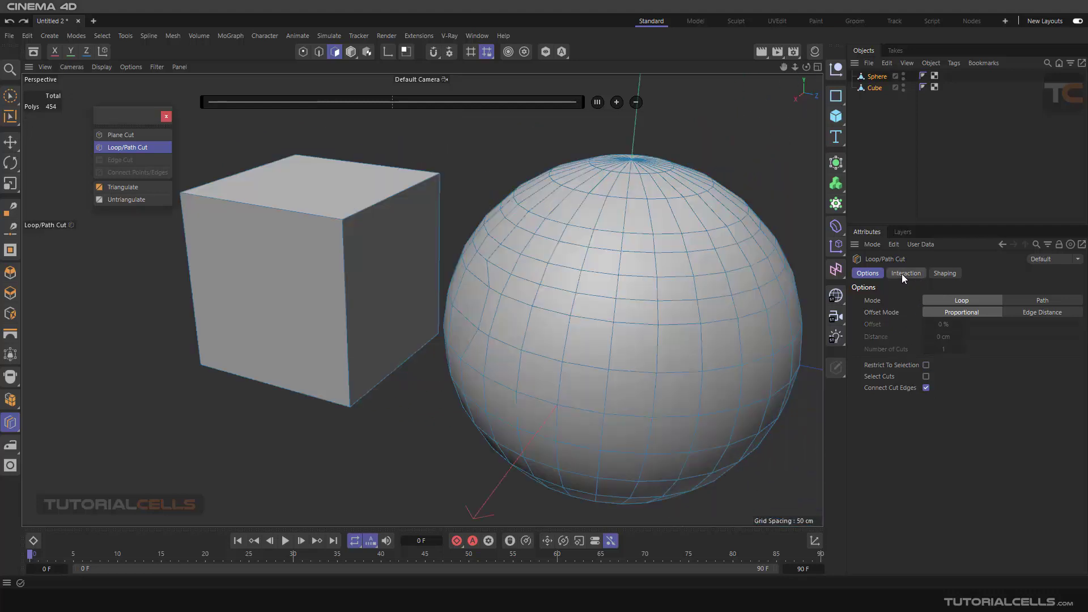
Step: Compare loop cut previews on the sphere with Bidirectional Cut disabled and enabled in the tool's interaction options, leaving it enabled
click(905, 273)
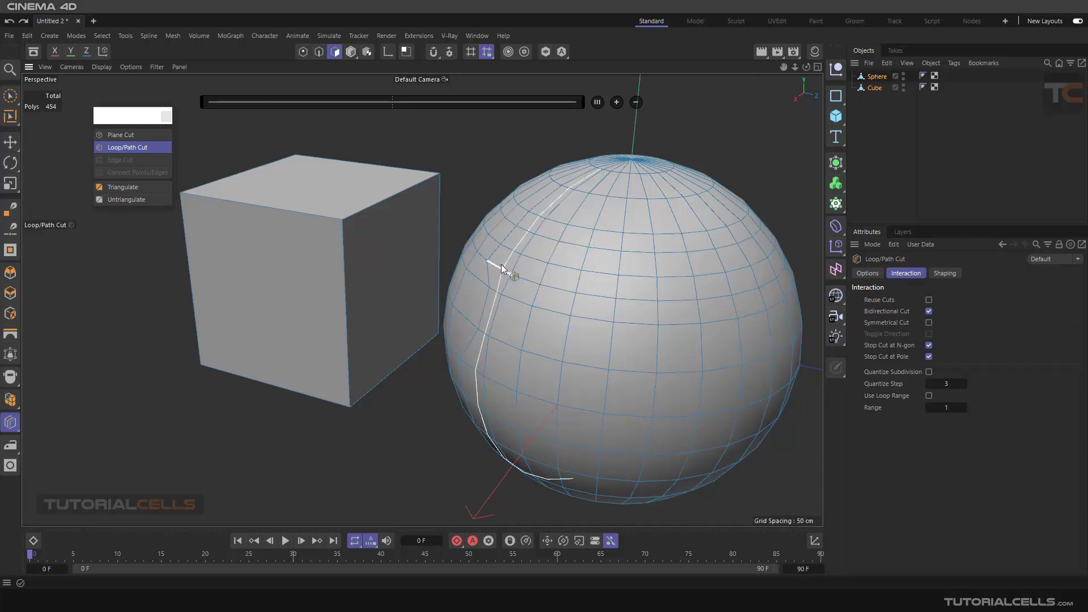
scroll(482, 265, down, 2)
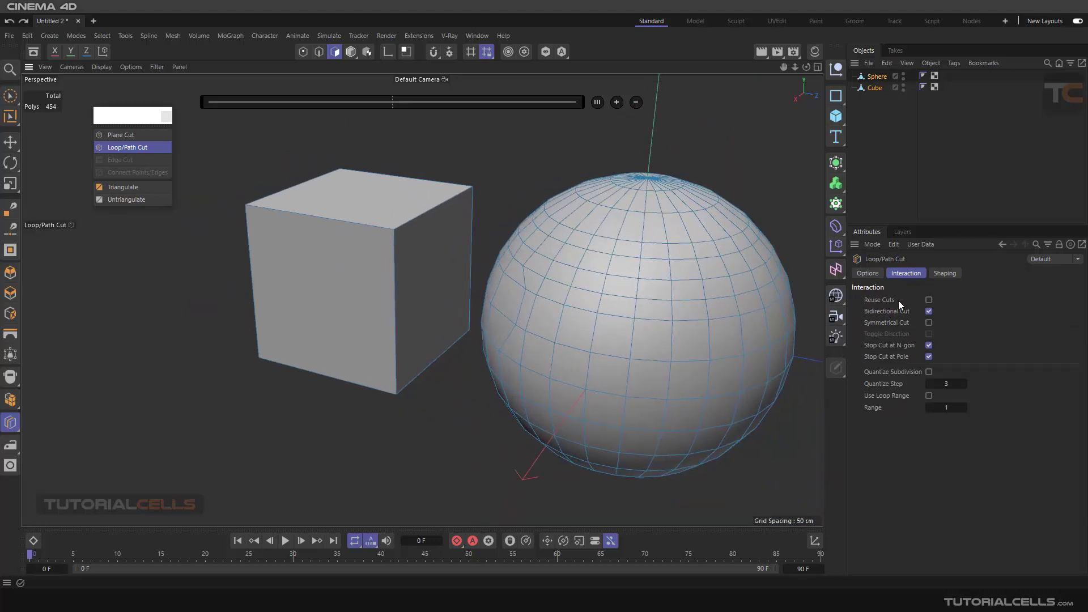
key(alt+Tab)
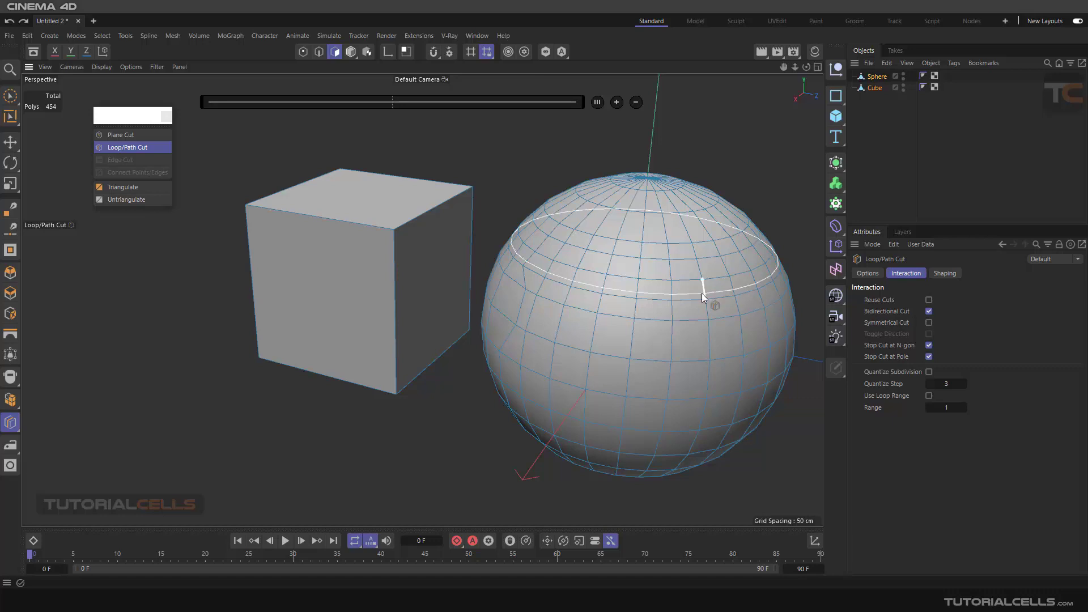
scroll(675, 275, up, 3)
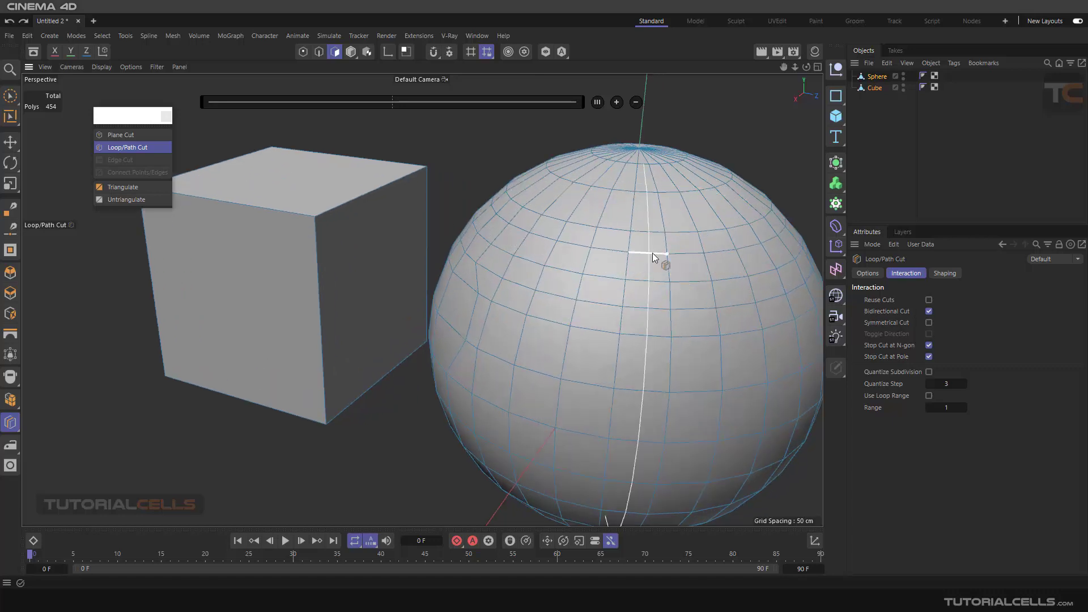
click(929, 311)
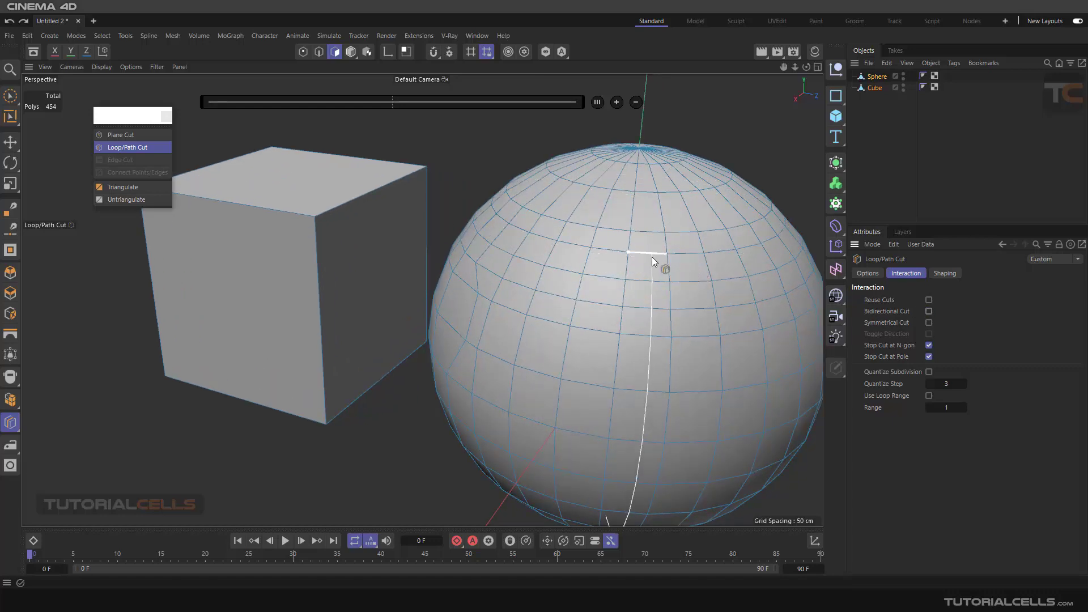
scroll(651, 257, up, 4)
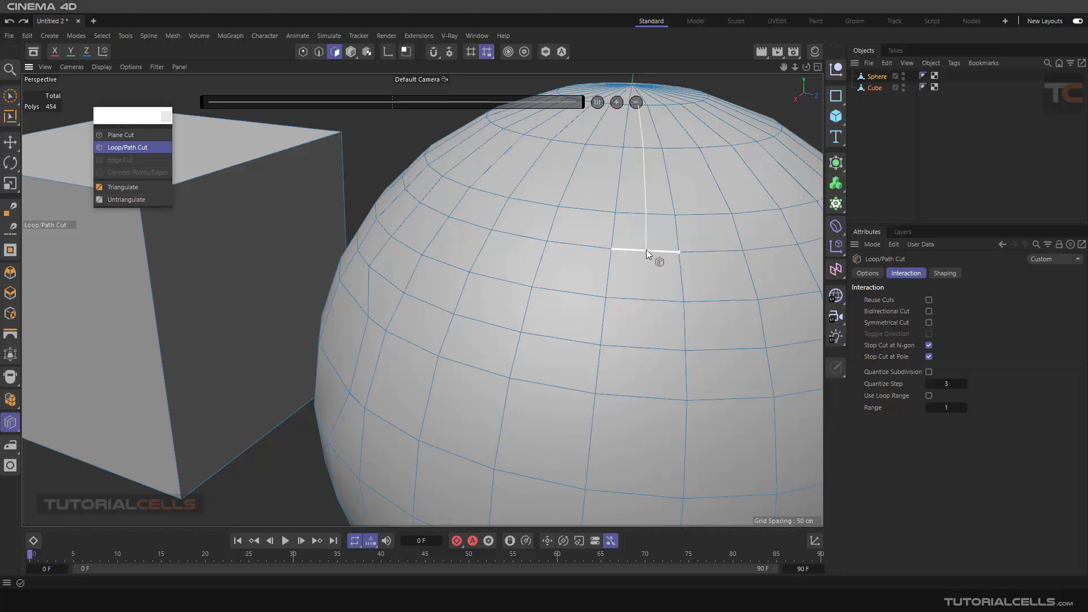
click(928, 311)
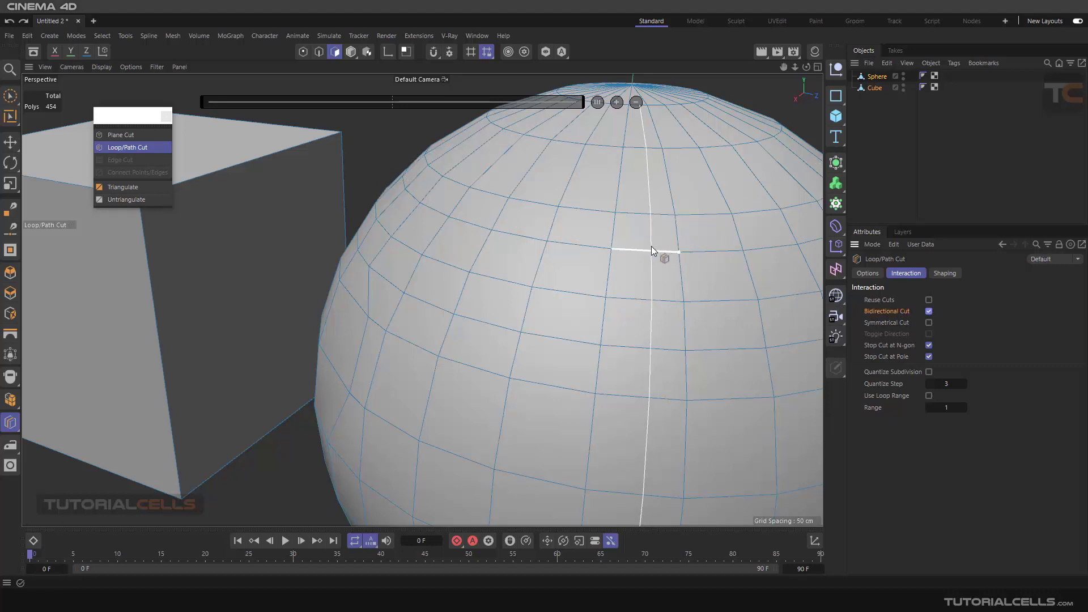
click(929, 312)
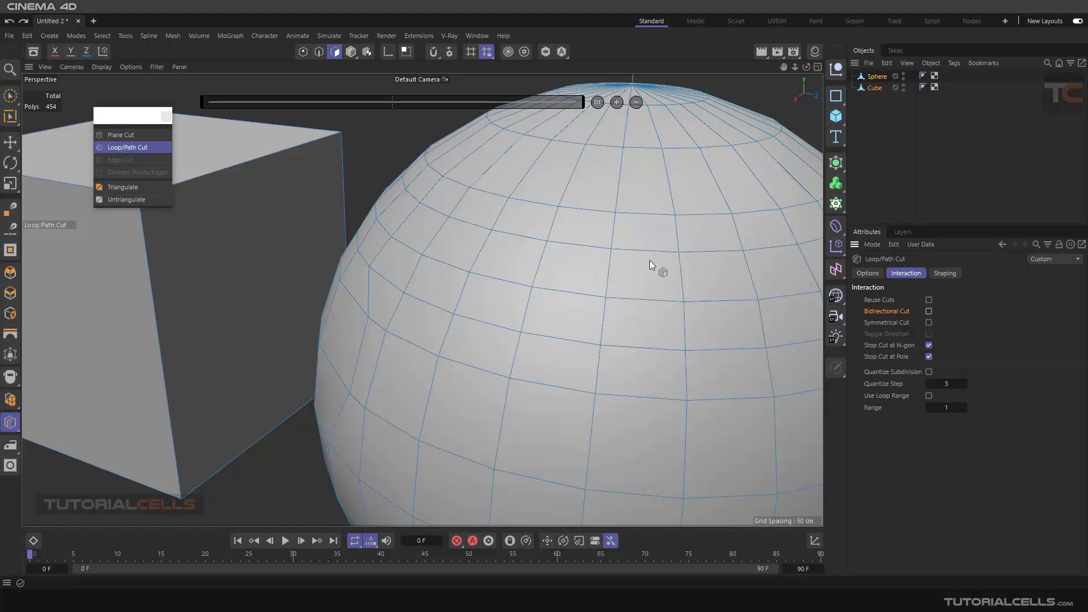
click(928, 312)
Step: Enable Symmetrical Cut and add a mirrored pair of vertical loop cuts near the cube's side edges at about 97.49% offset
click(930, 323)
scroll(271, 248, down, 5)
alt+middle_drag(259, 246, 445, 248)
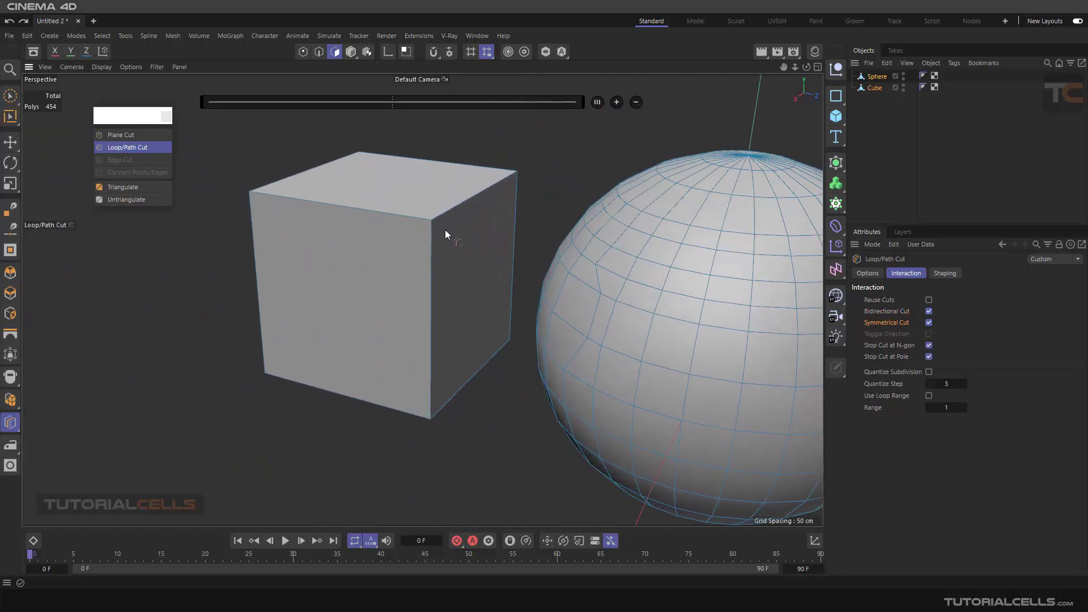
scroll(424, 219, up, 3)
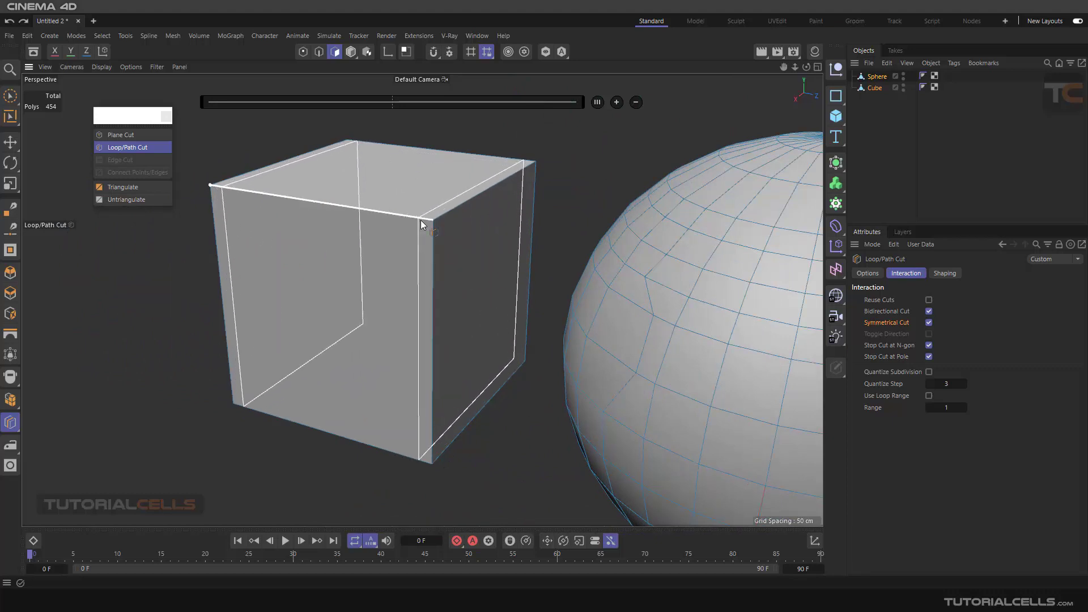
click(428, 226)
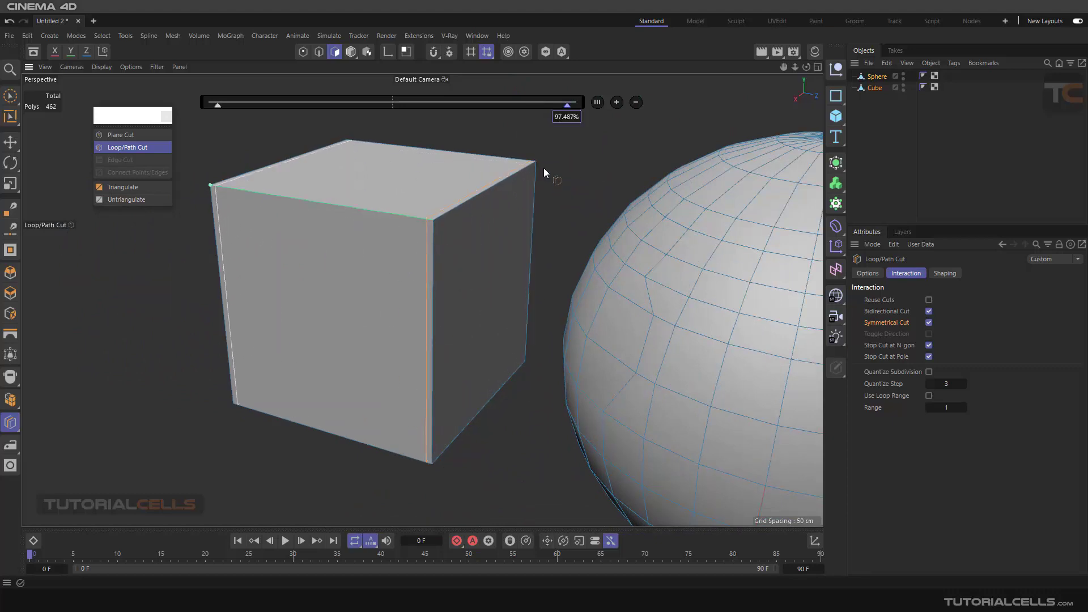
right_click(608, 178)
click(587, 177)
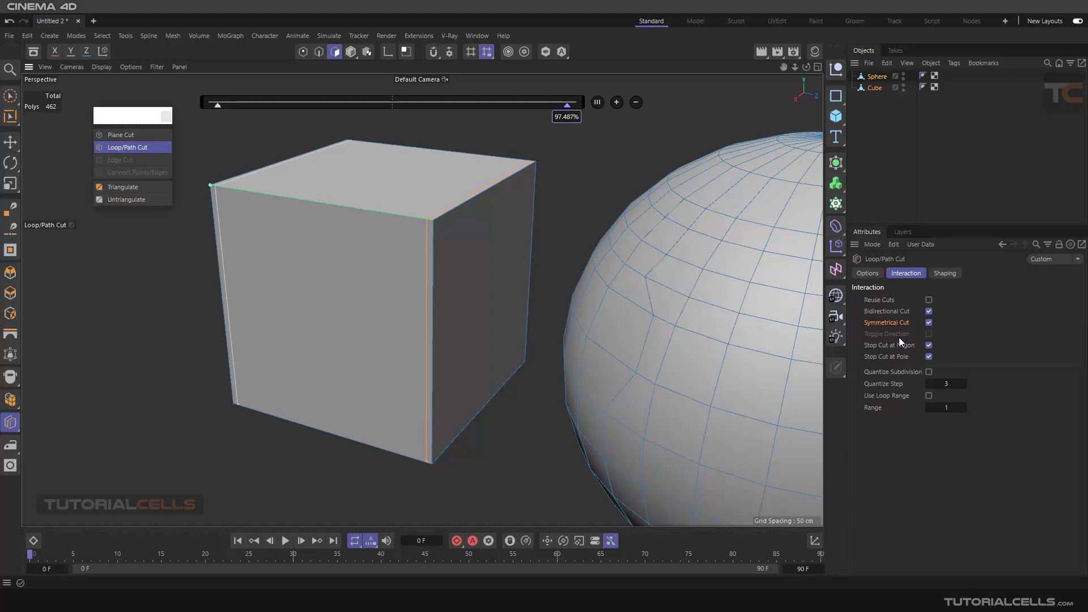
Step: Disable Symmetrical Cut and Bidirectional Cut, and finish the active cut on the cube
click(929, 323)
scroll(754, 314, down, 6)
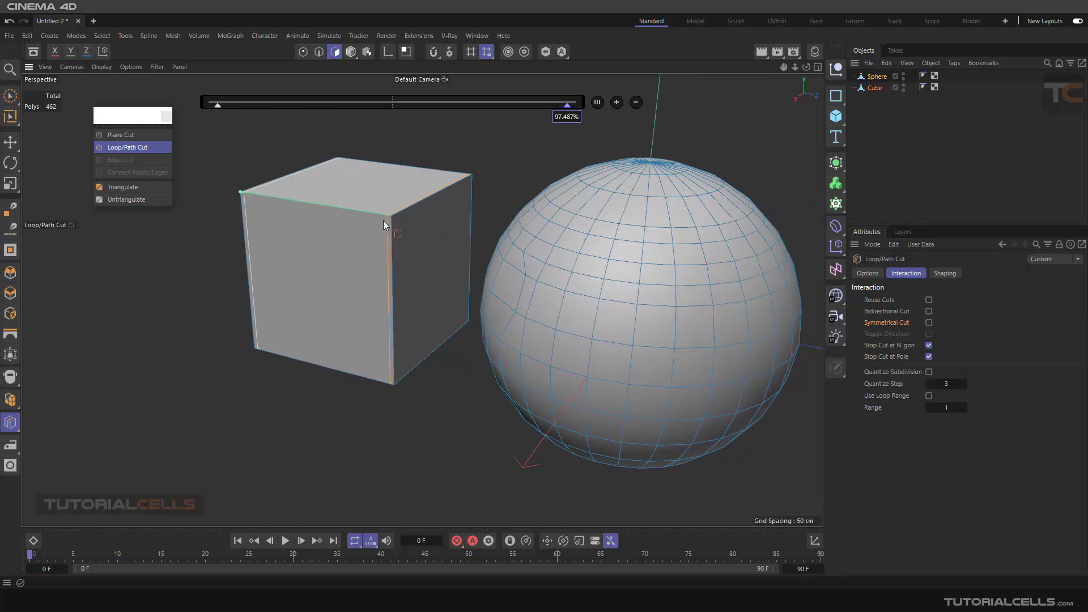
scroll(391, 223, up, 2)
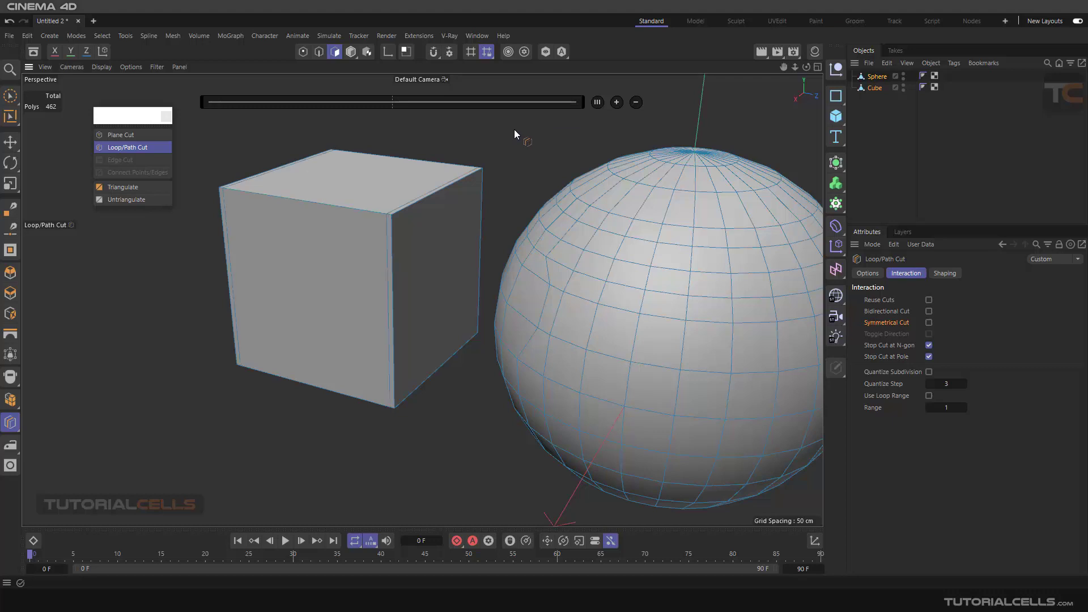
Step: Add a horizontal loop cut around the cube, centre it at 50% offset, and finish the cut
click(14, 142)
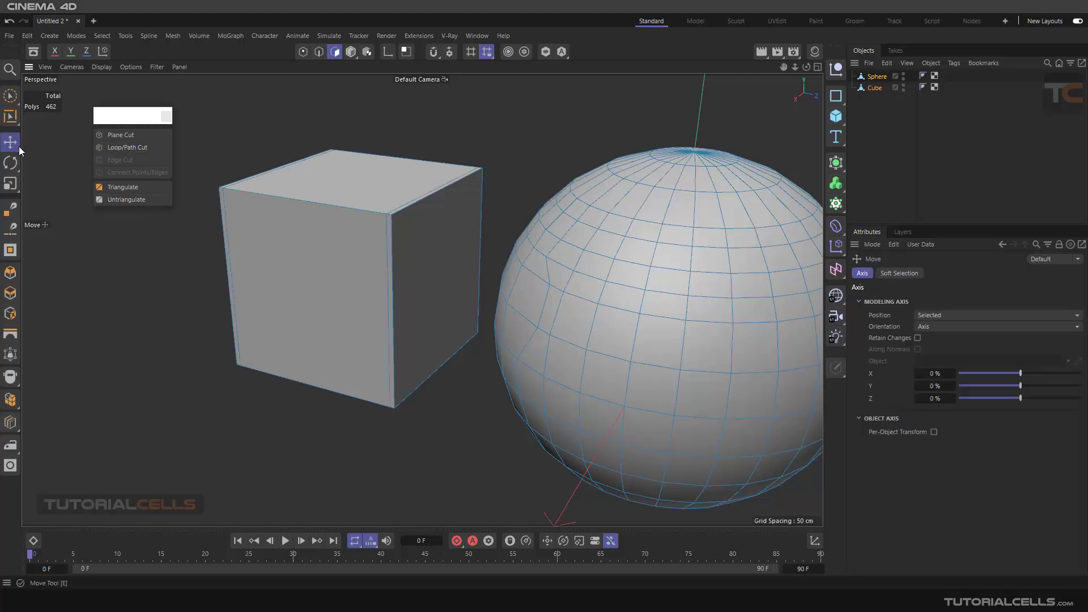
click(120, 148)
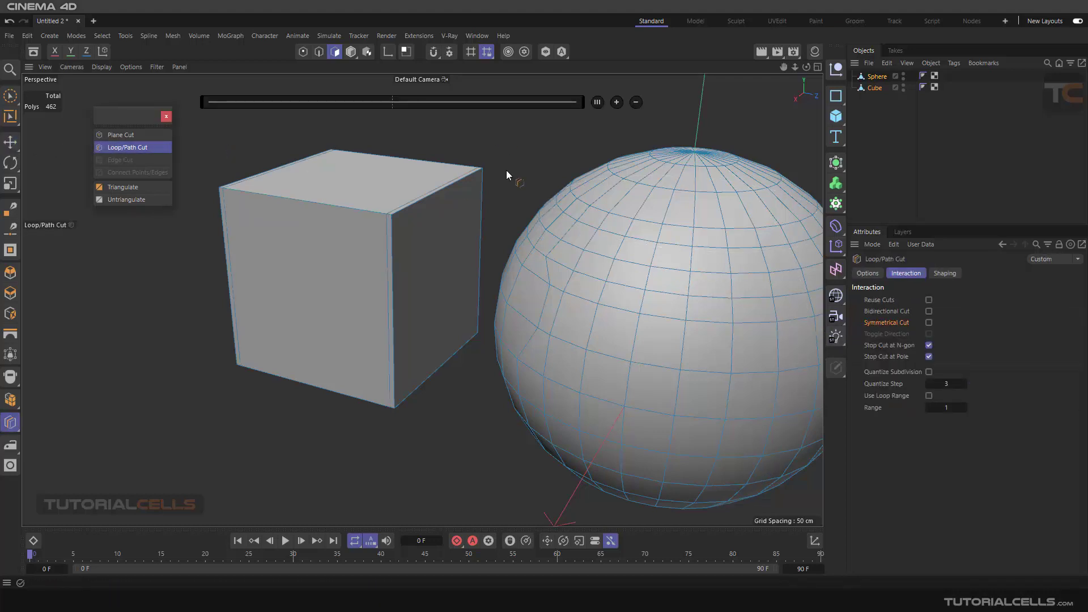
click(391, 233)
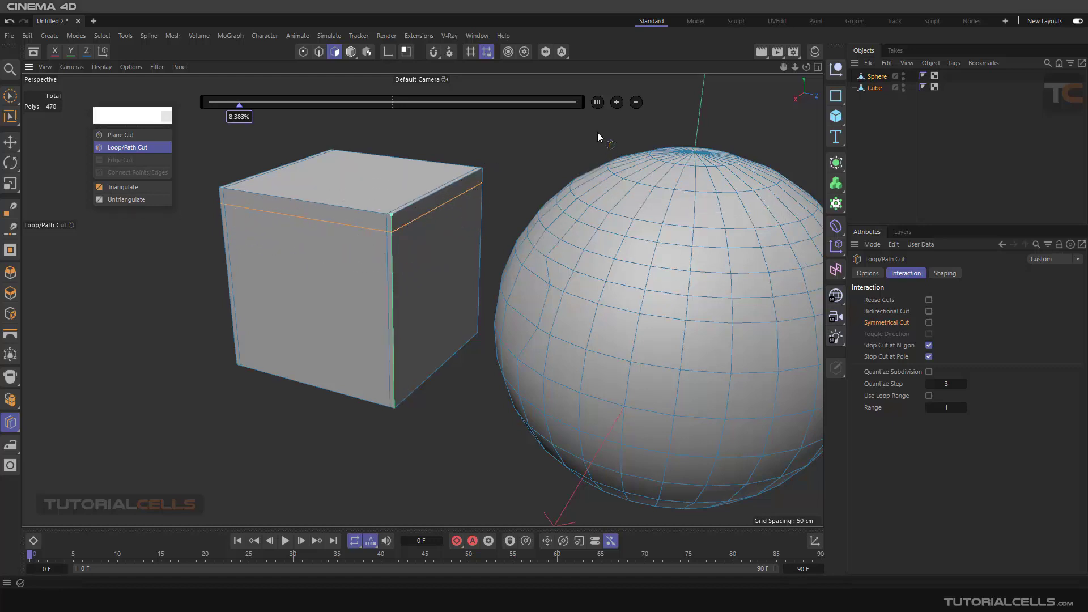
click(598, 103)
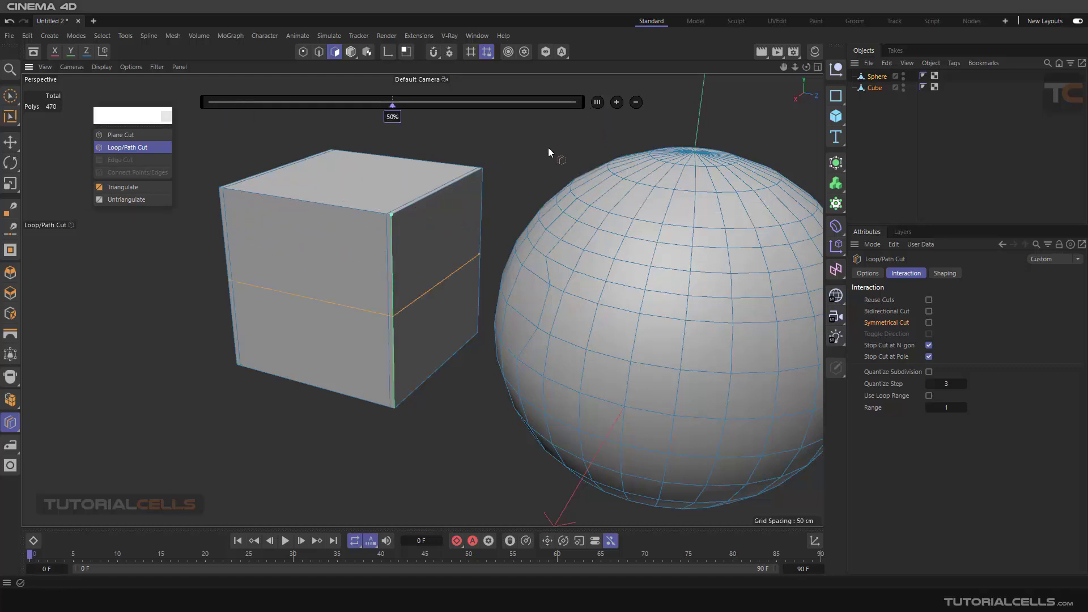
key(e)
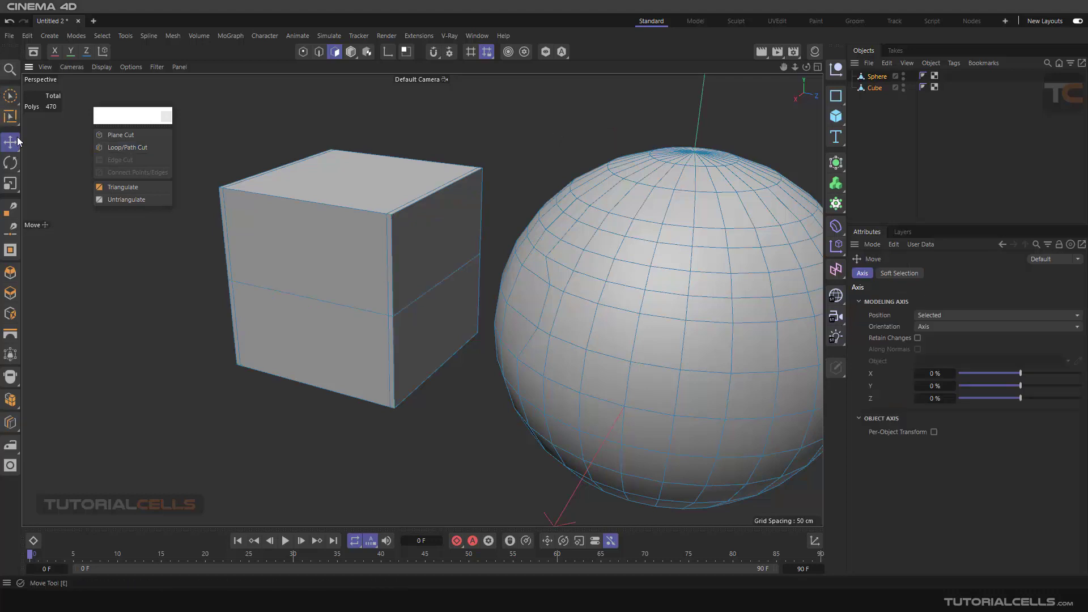
click(117, 148)
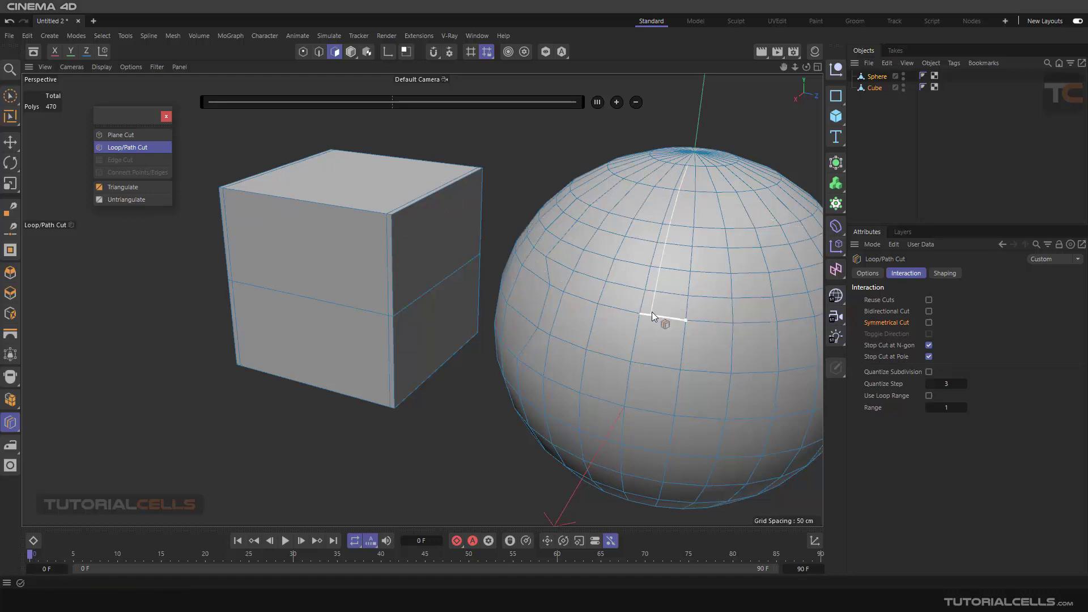
alt+drag(682, 297, 598, 252)
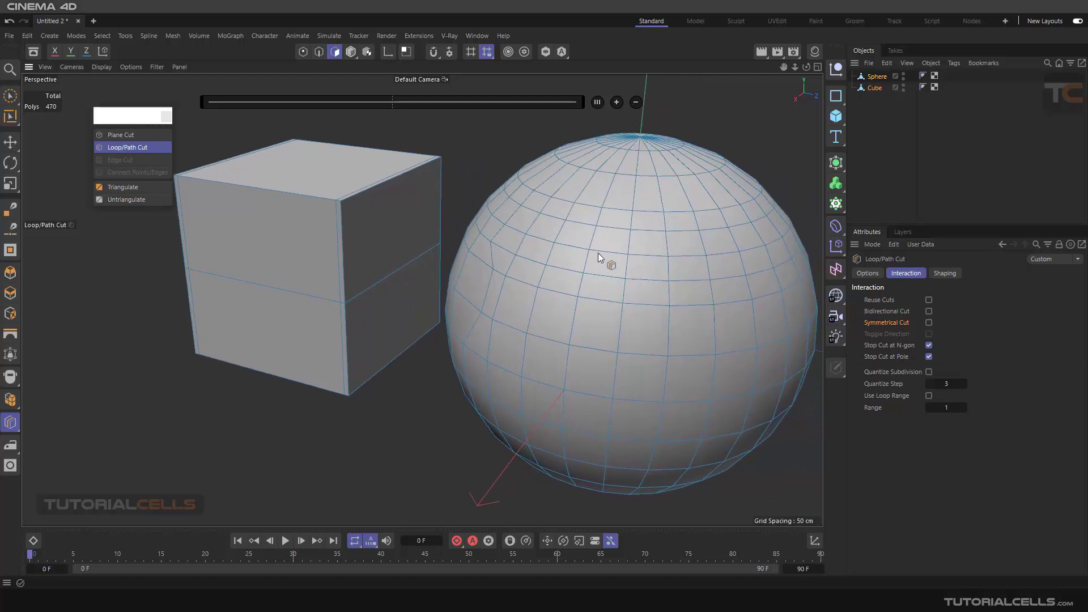
click(10, 142)
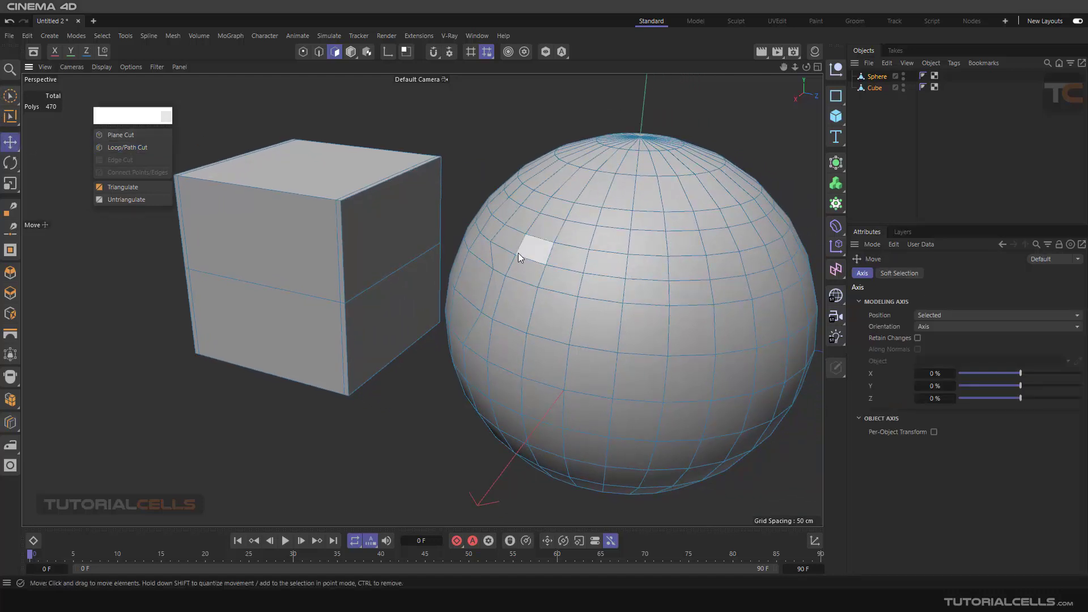
Step: Select a single horizontal edge on the front of the sphere in edge mode and melt it to form an n-gon
click(303, 51)
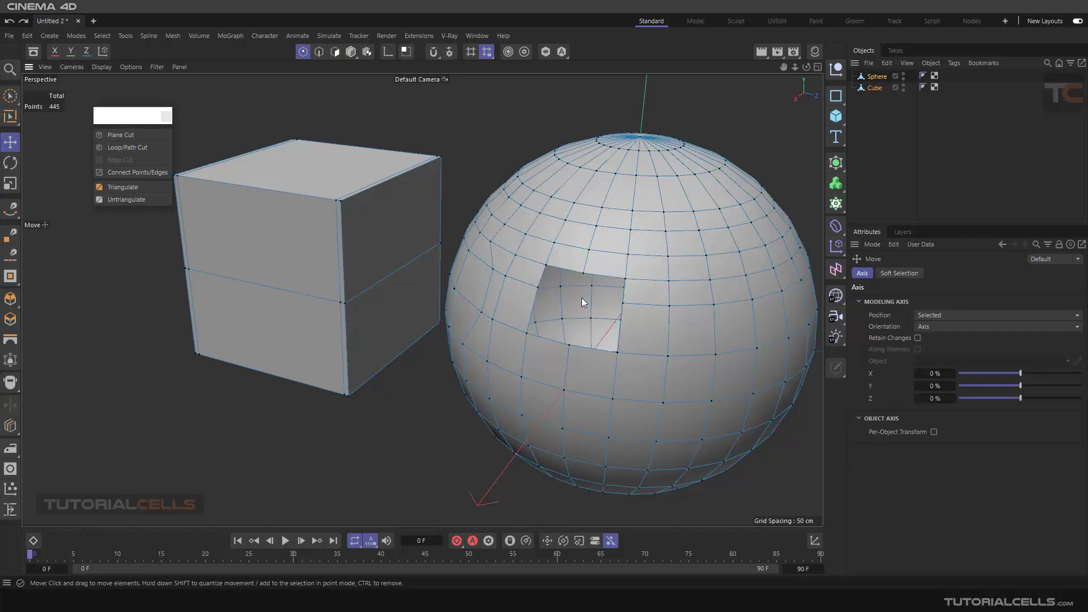
scroll(582, 297, up, 2)
scroll(582, 298, up, 2)
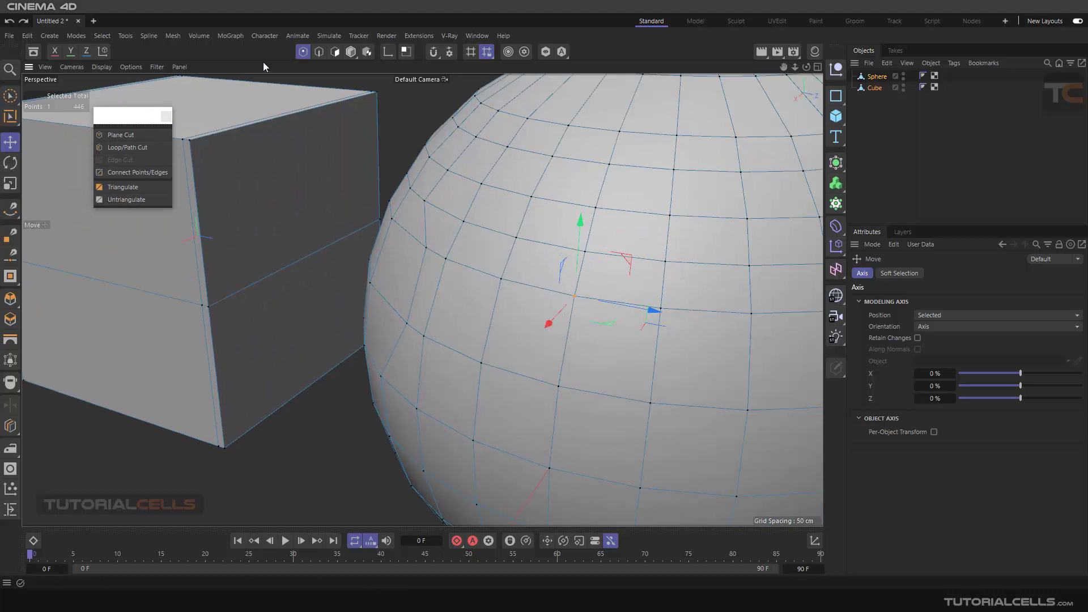
click(319, 52)
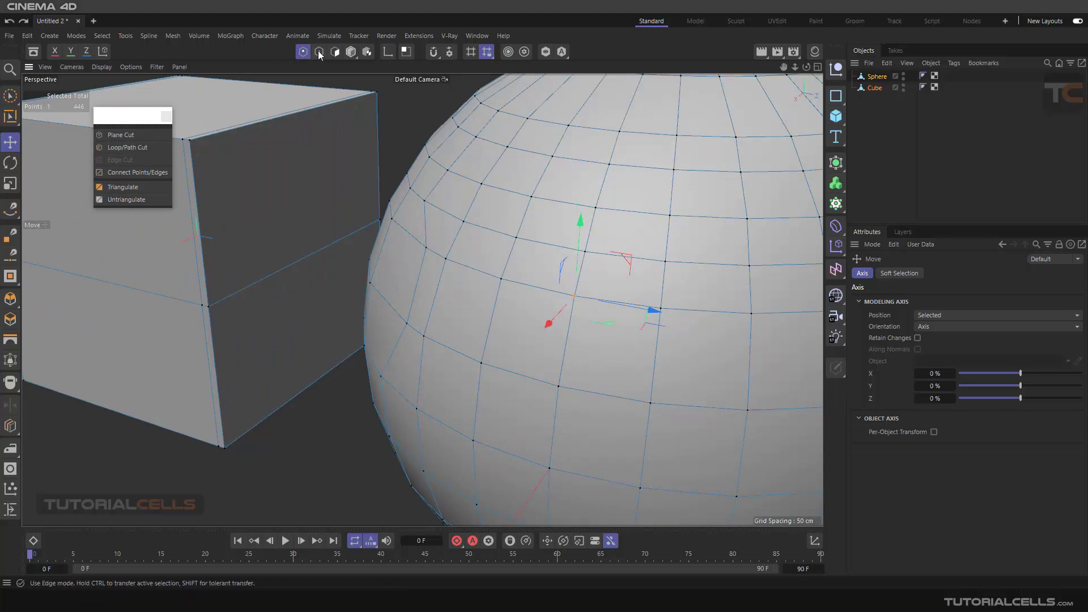
click(539, 290)
right_click(338, 395)
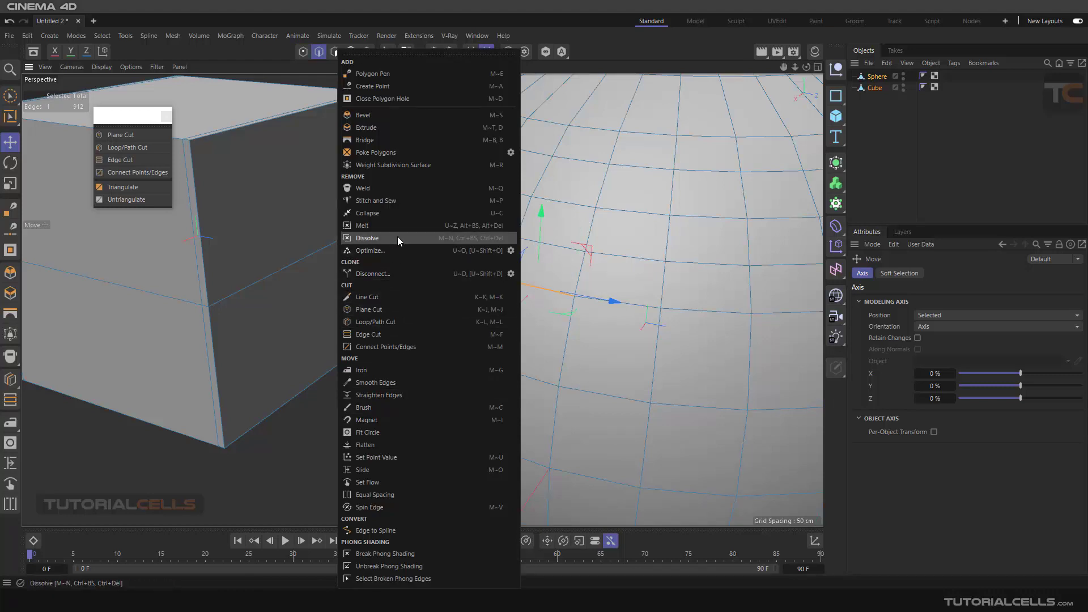
click(397, 227)
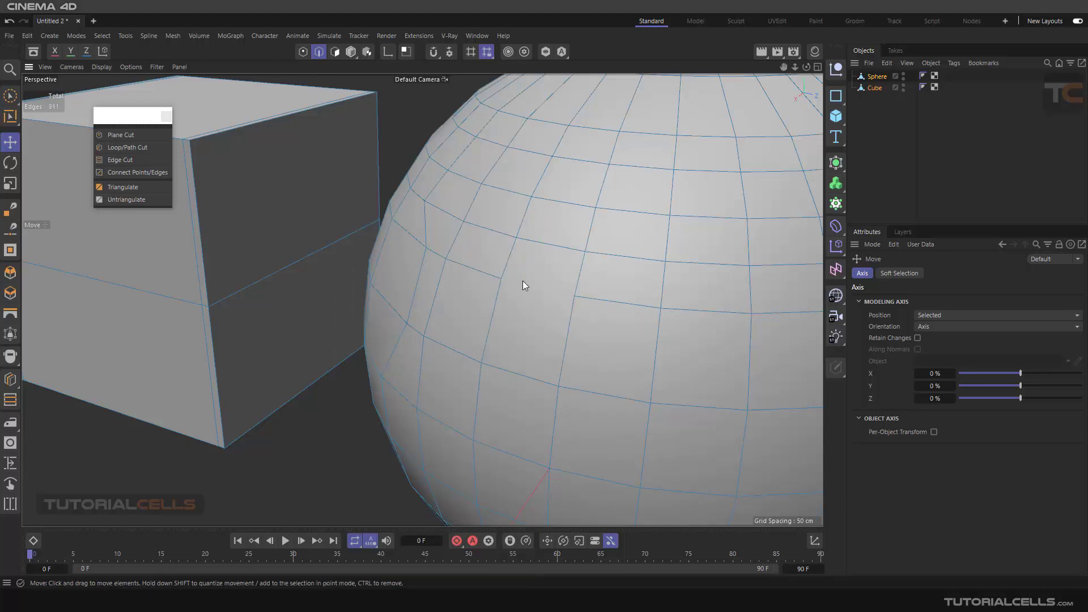
Step: Compare Loop/Path Cut on the sphere with Stop Cut at N-gon disabled and enabled, leaving it enabled, and inspect the sphere's pole
scroll(552, 251, down, 3)
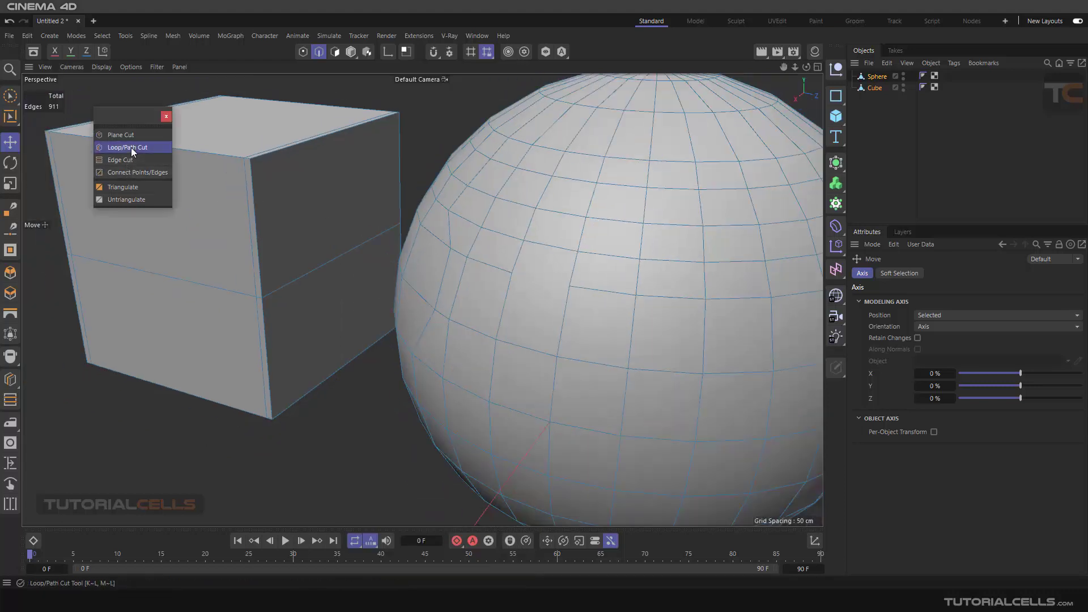
click(128, 147)
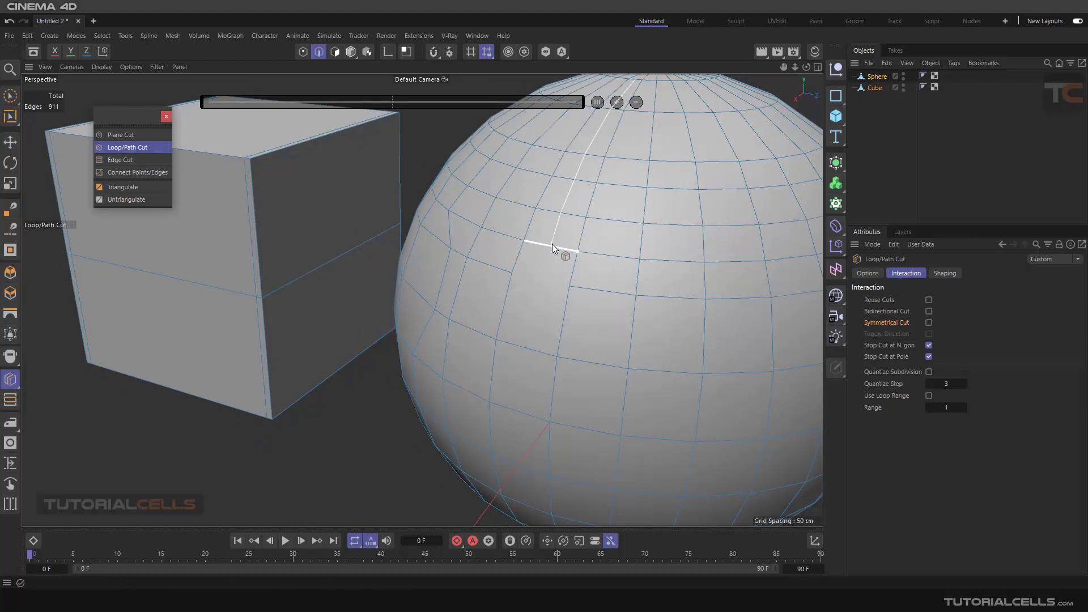
click(930, 346)
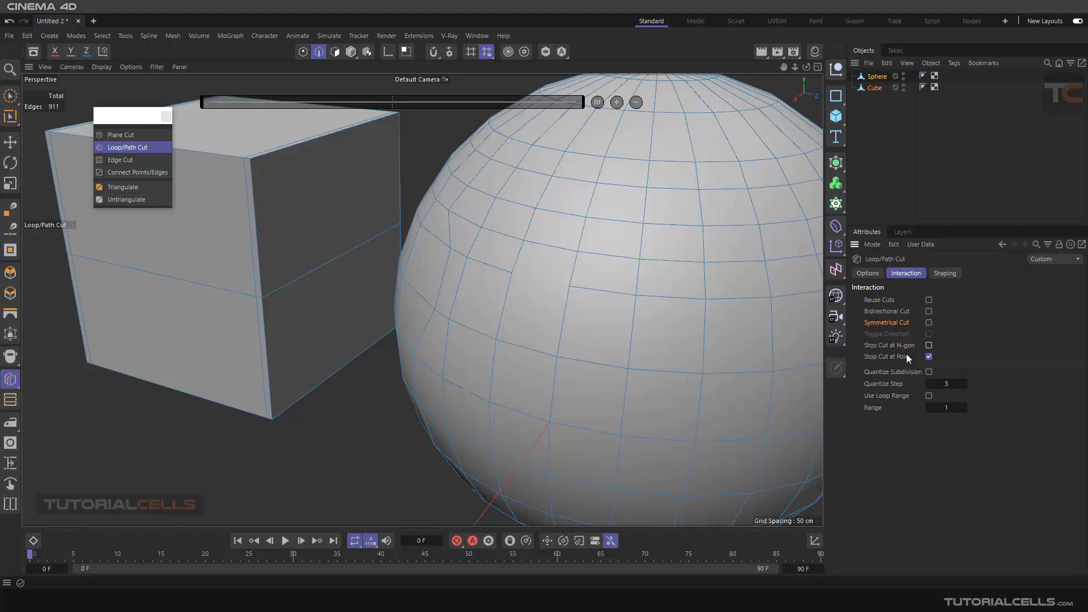
click(930, 345)
mouse_move(617, 193)
alt+mouse_down()
mouse_move(637, 175)
mouse_move(616, 193)
mouse_move(627, 209)
alt+mouse_up()
scroll(620, 206, up, 5)
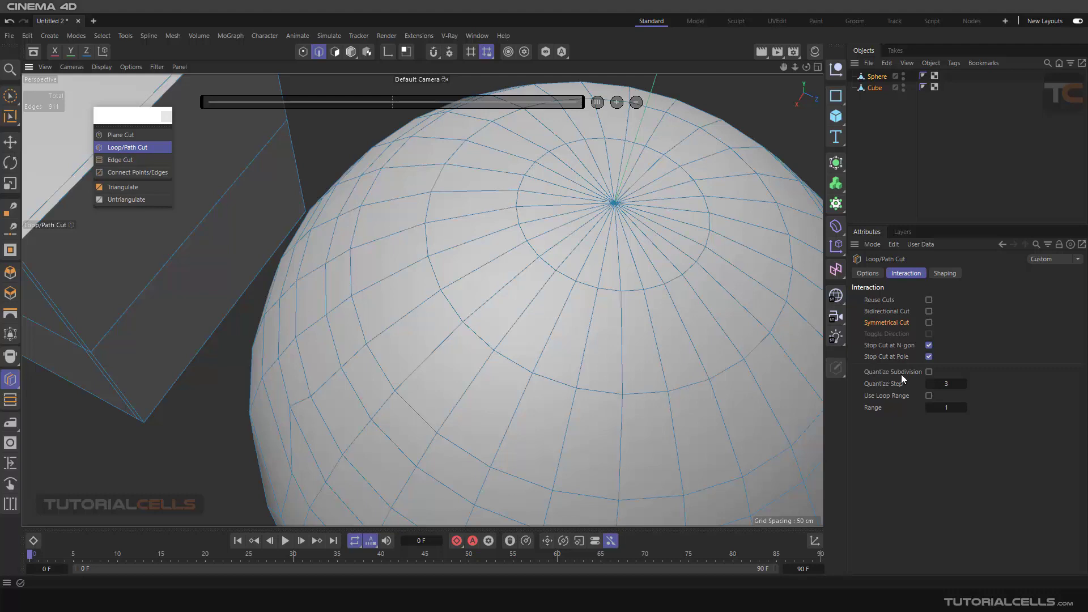
Step: Switch Loop/Path Cut to Path mode, check its interaction options, and return to Loop mode
click(869, 273)
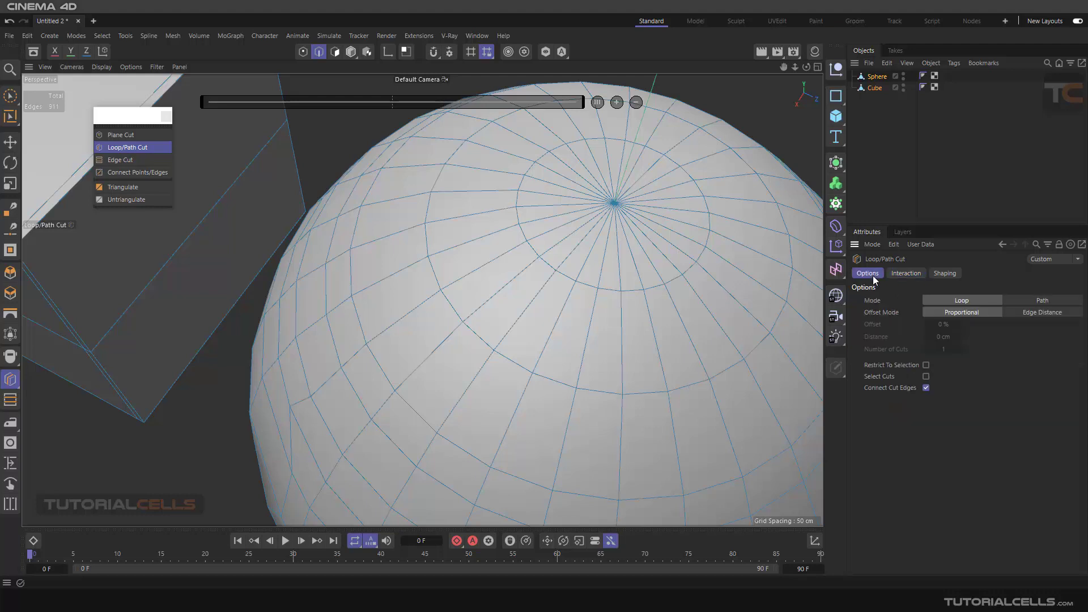
click(1024, 300)
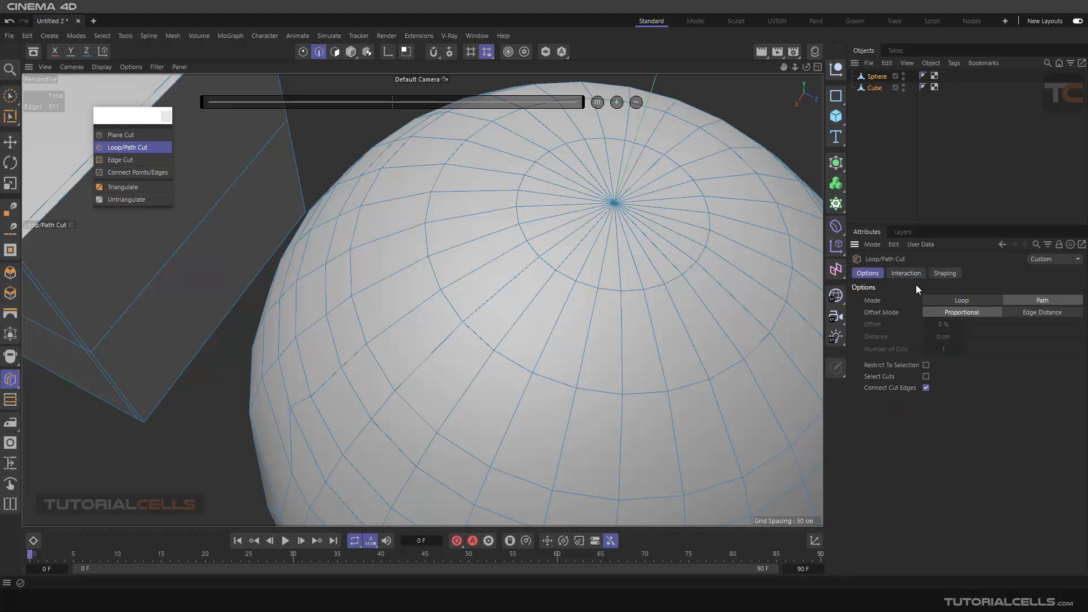
click(905, 274)
click(872, 274)
click(965, 299)
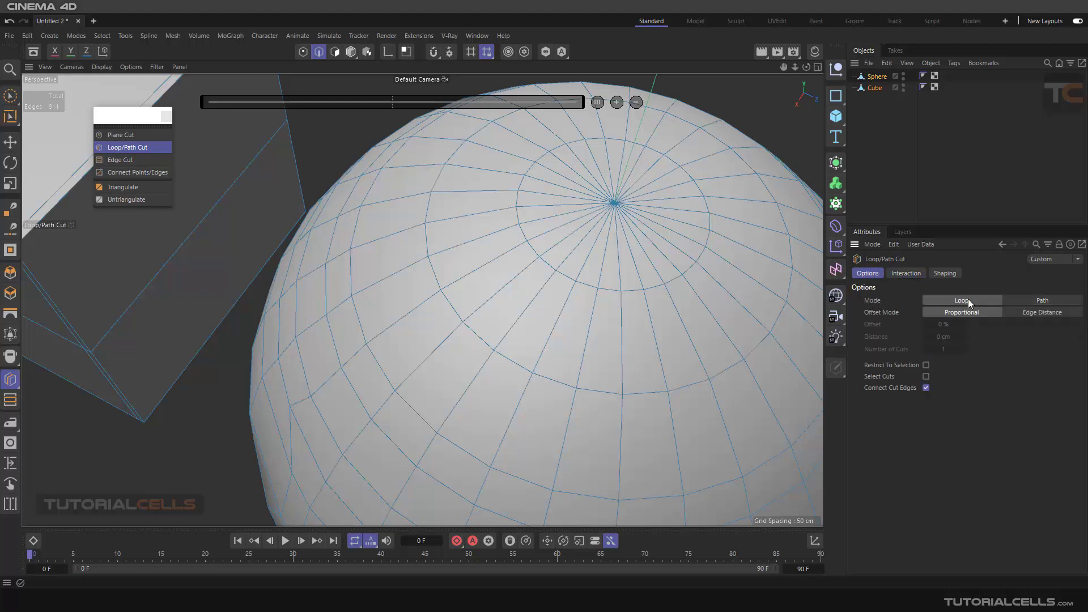
Step: Set the Offset Mode to Edge Distance, try the Toggle Direction option, and restore the Proportional offset mode
click(906, 274)
click(872, 274)
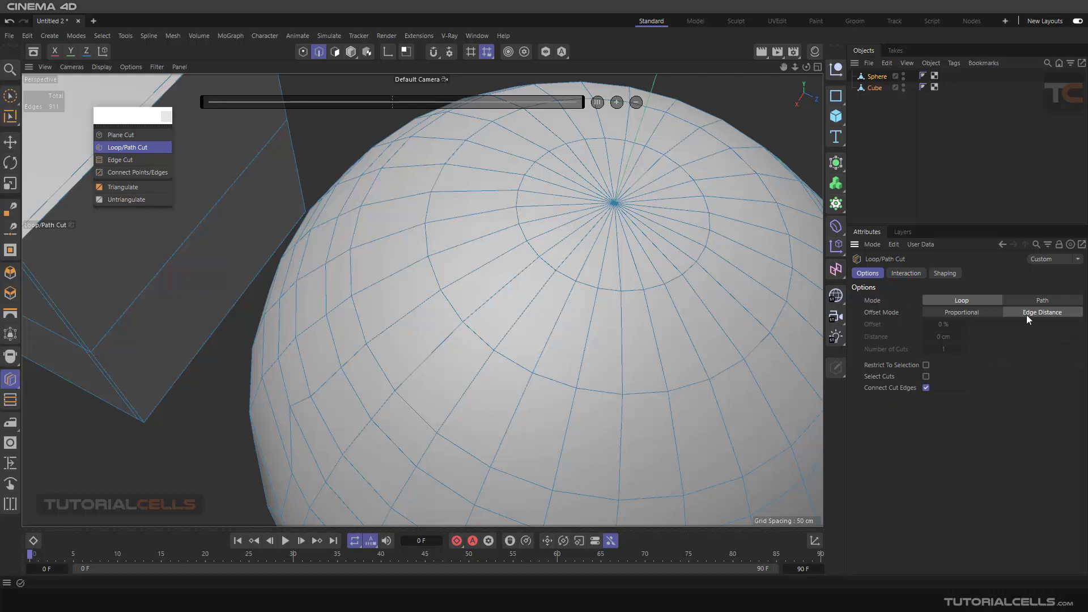
click(897, 275)
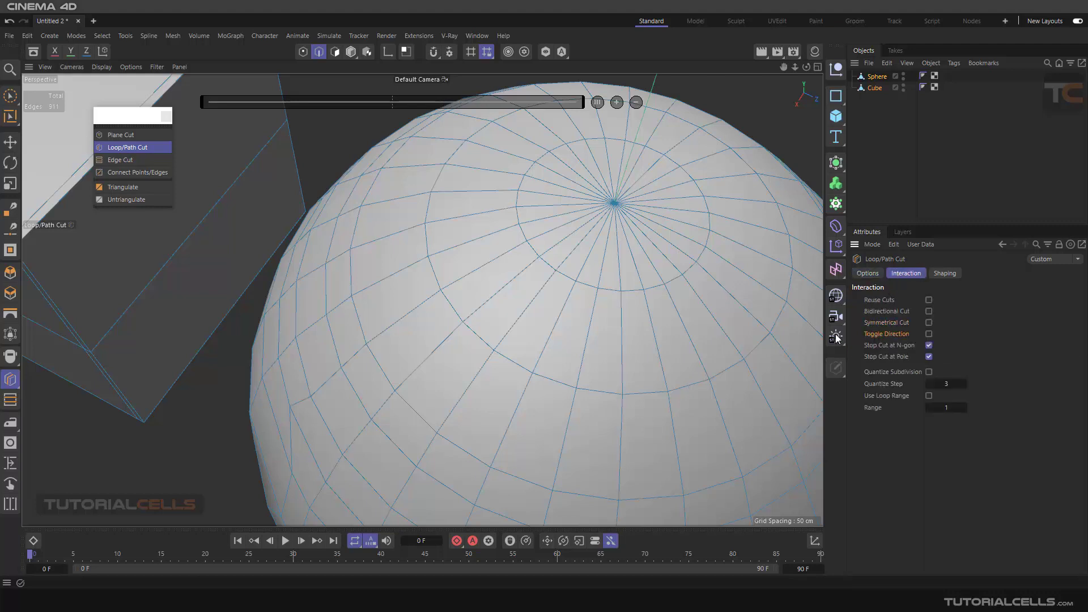
scroll(485, 358, down, 3)
alt+drag(465, 348, 431, 279)
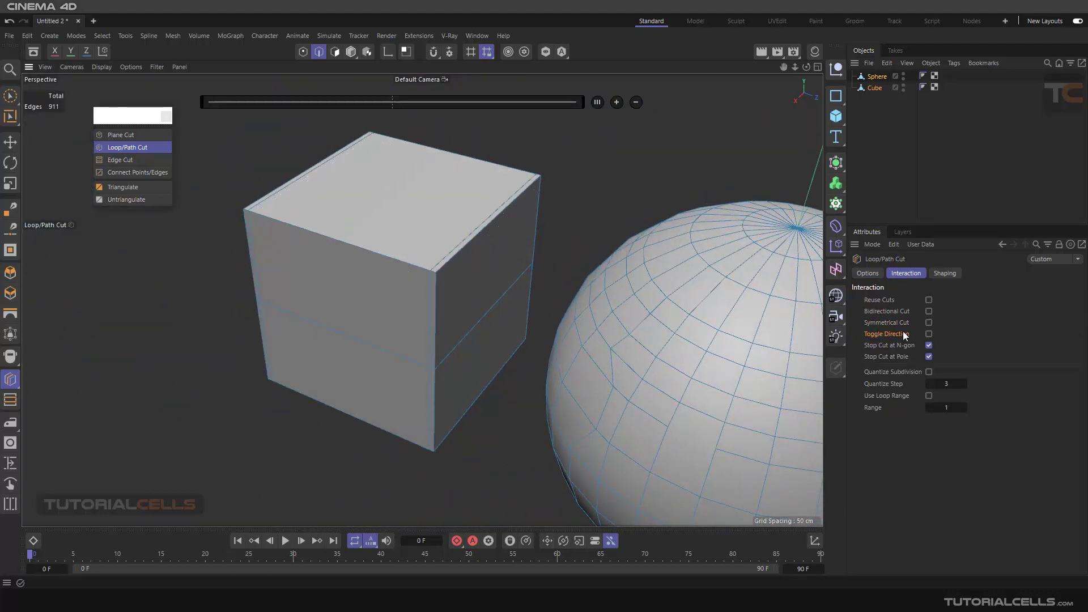
click(929, 334)
click(864, 274)
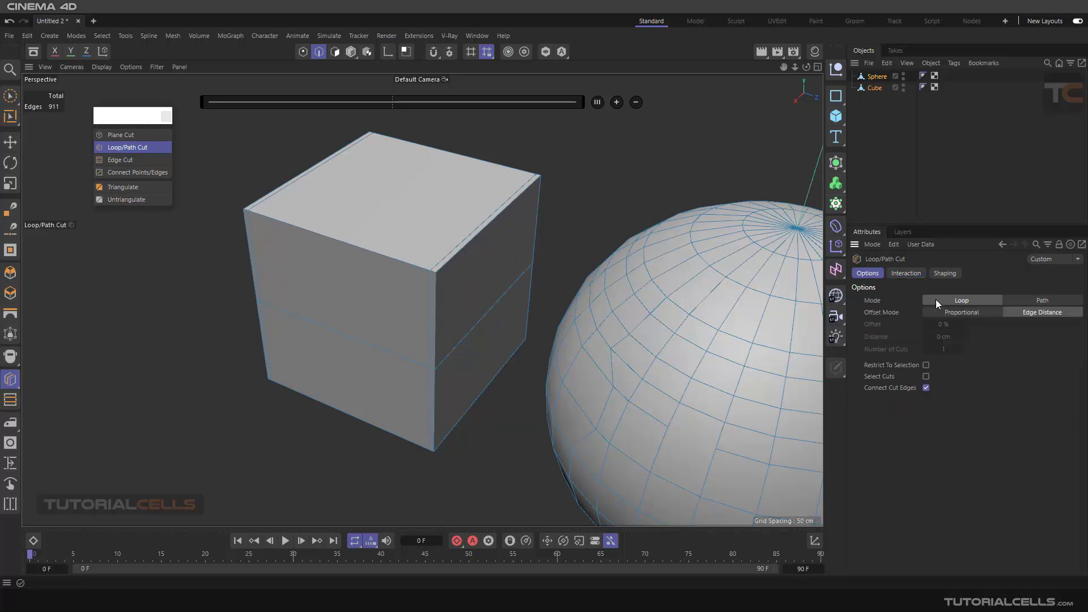
click(905, 273)
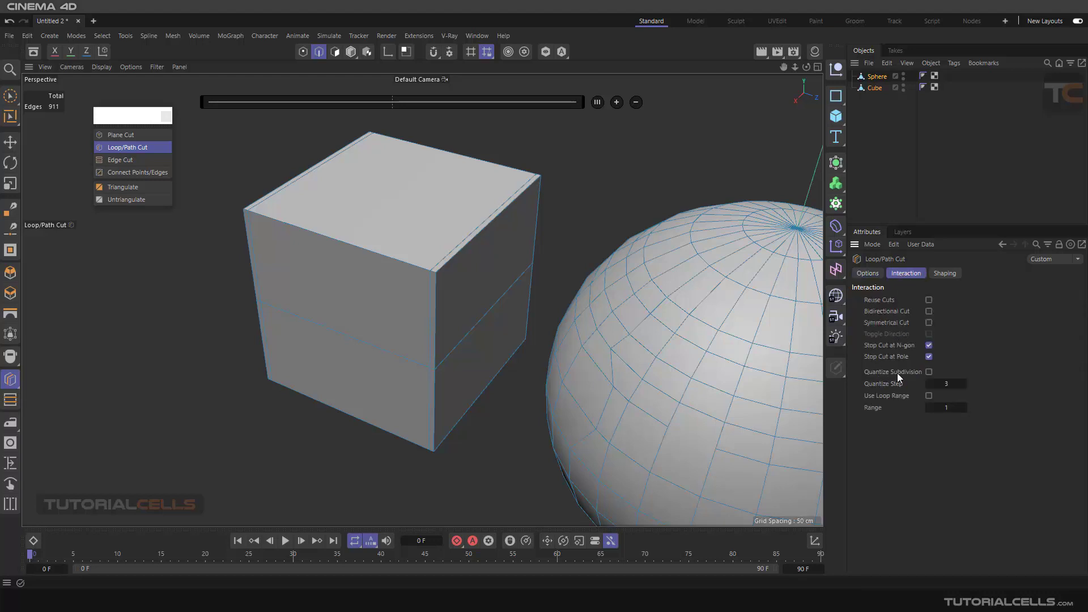
Step: Enable Quantize Subdivision and set the Quantize Step to 23, previewing the snapped cut positions on the cube's front vertical edge
alt+drag(374, 346, 419, 311)
scroll(419, 311, up, 3)
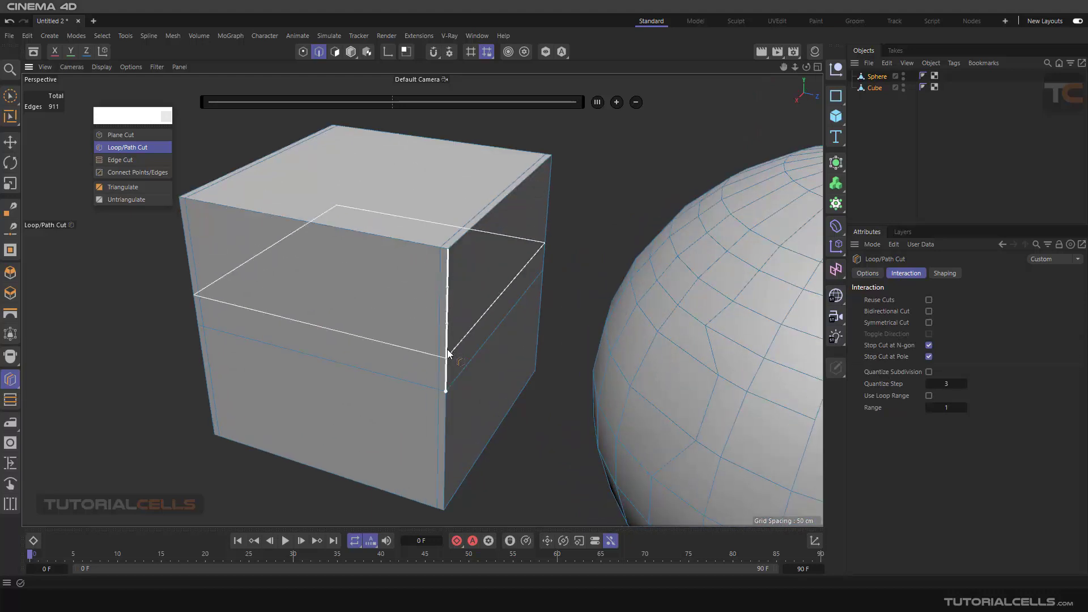
scroll(448, 353, up, 3)
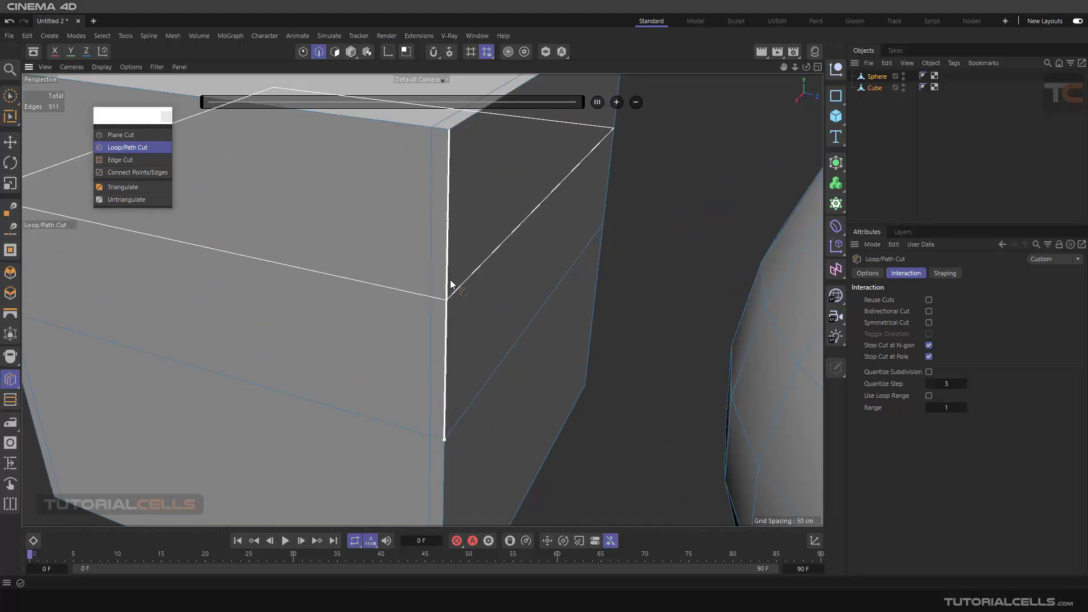
click(929, 372)
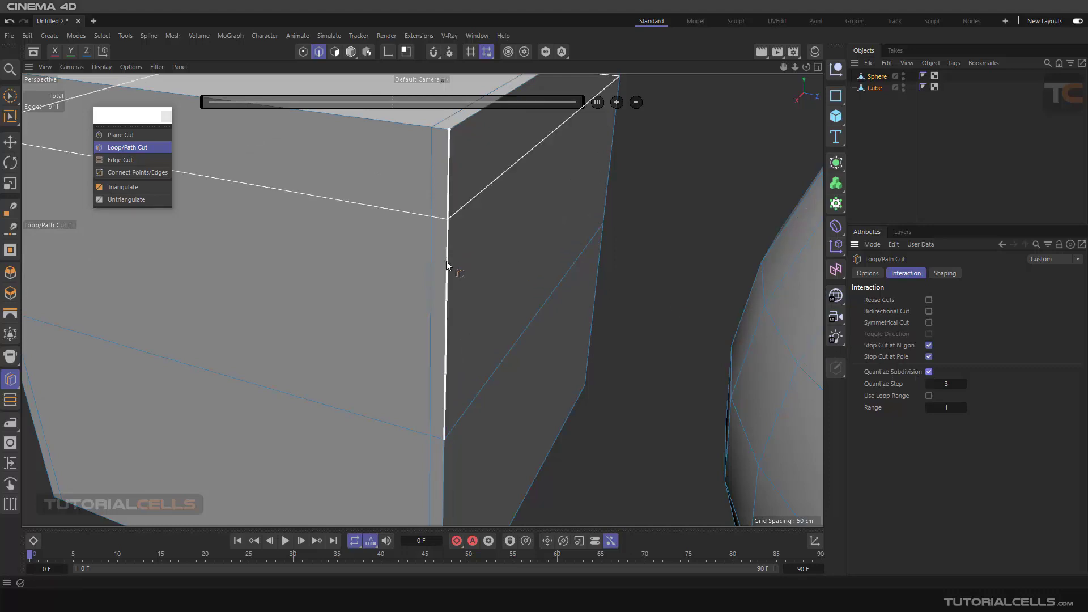
double_click(946, 384)
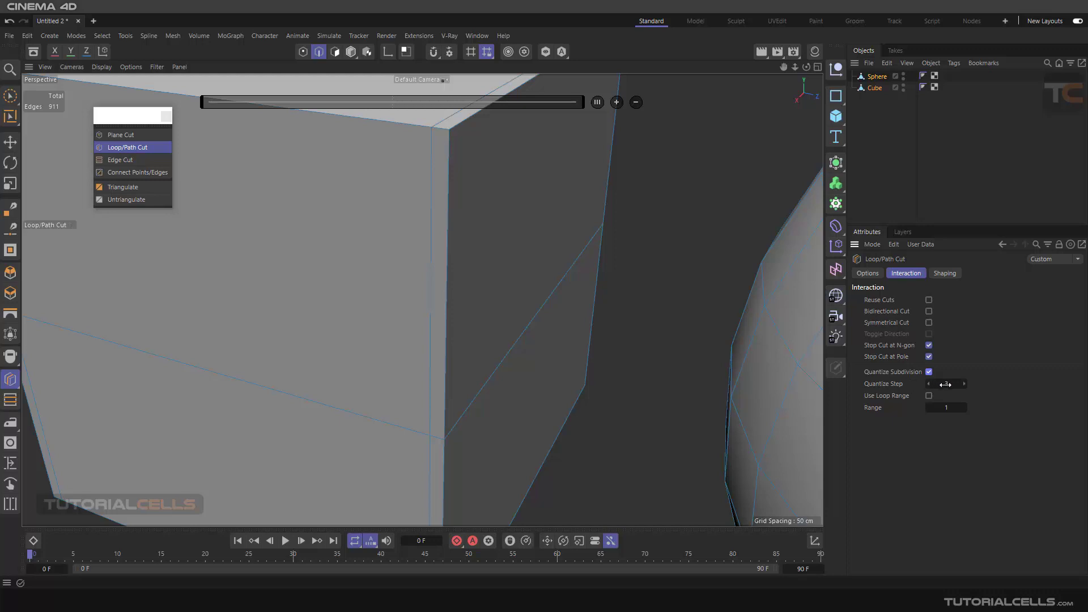
text(23)
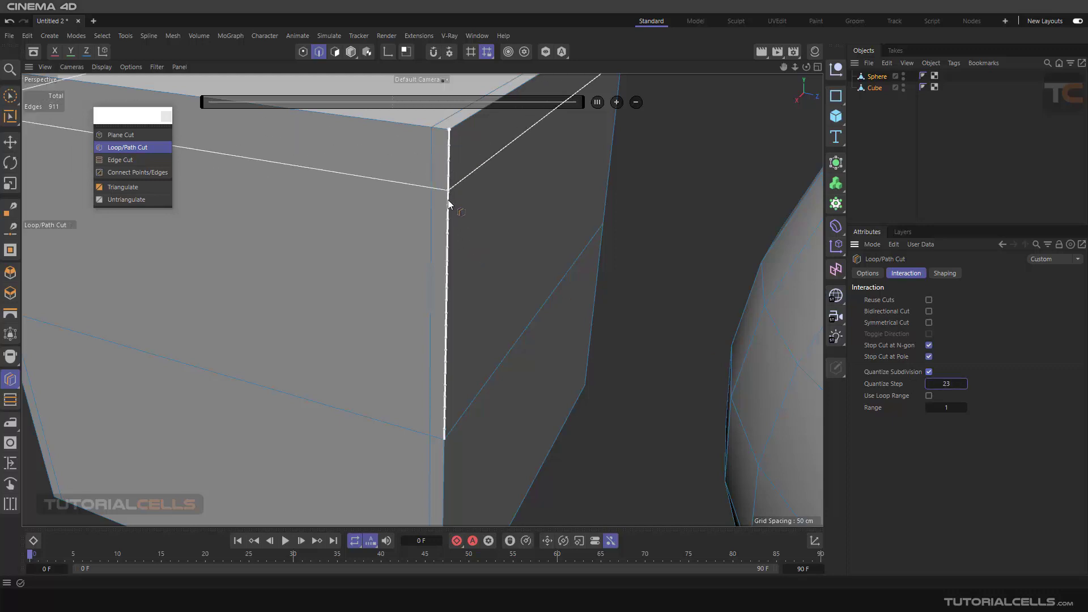
Step: Set the Quantize Step to 20 and preview quantized loop cuts on the sphere
double_click(941, 384)
text(20)
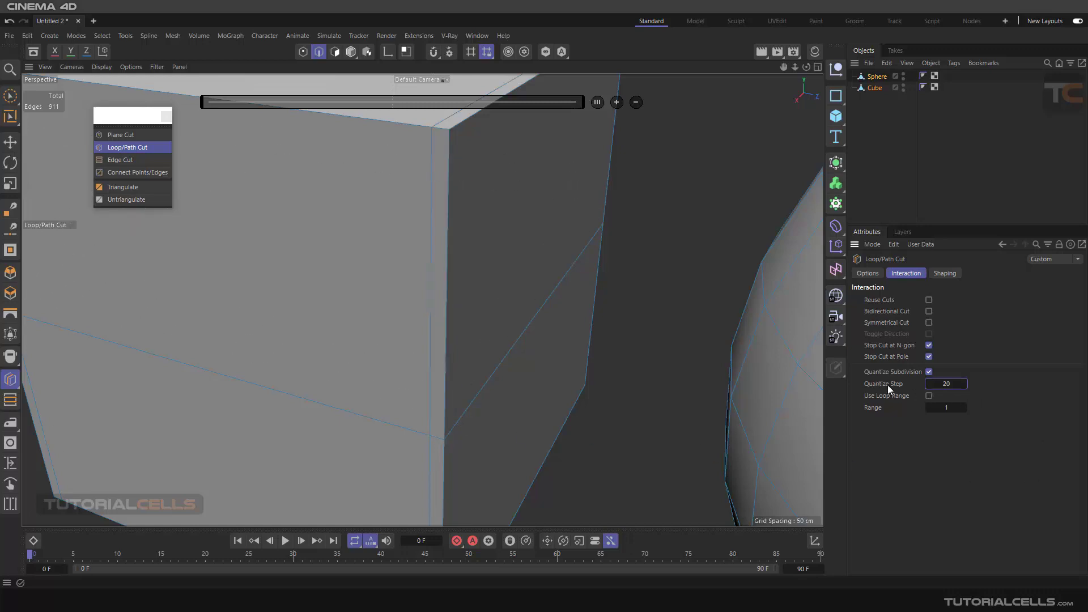
scroll(567, 289, down, 5)
scroll(667, 307, up, 5)
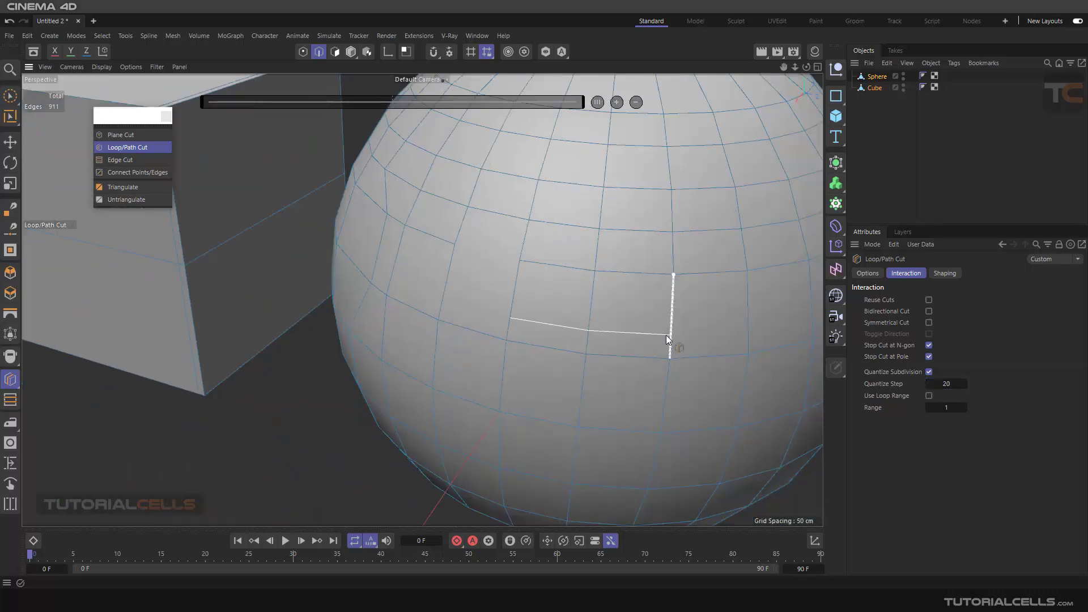
scroll(674, 312, up, 3)
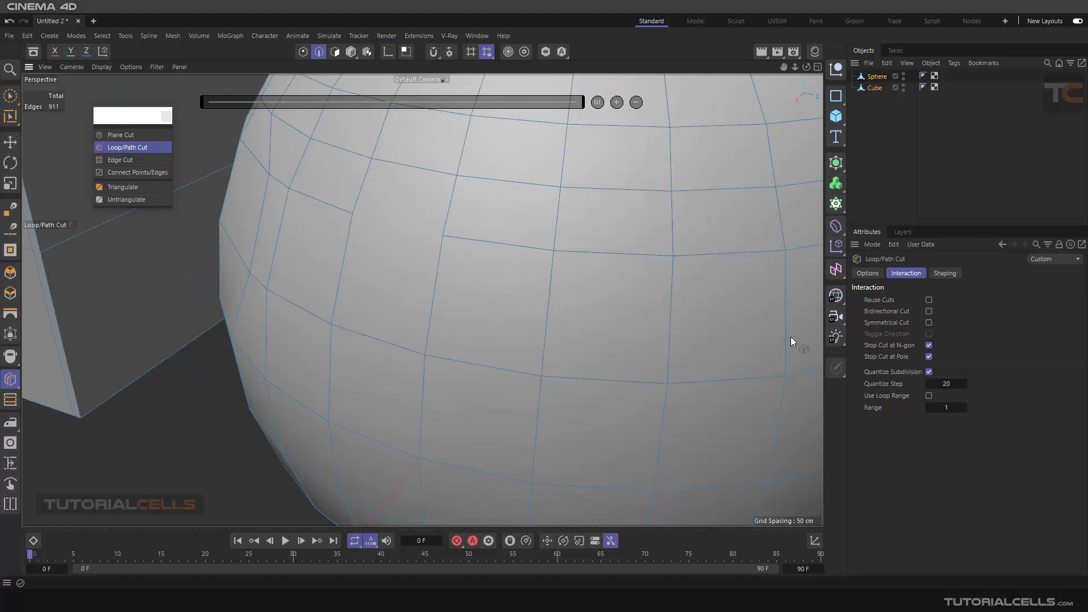
Step: Try a Quantize Step of 1, and restore it to 3 with Quantize Subdivision disabled
double_click(942, 384)
text(1)
scroll(643, 306, down, 6)
scroll(644, 306, up, 5)
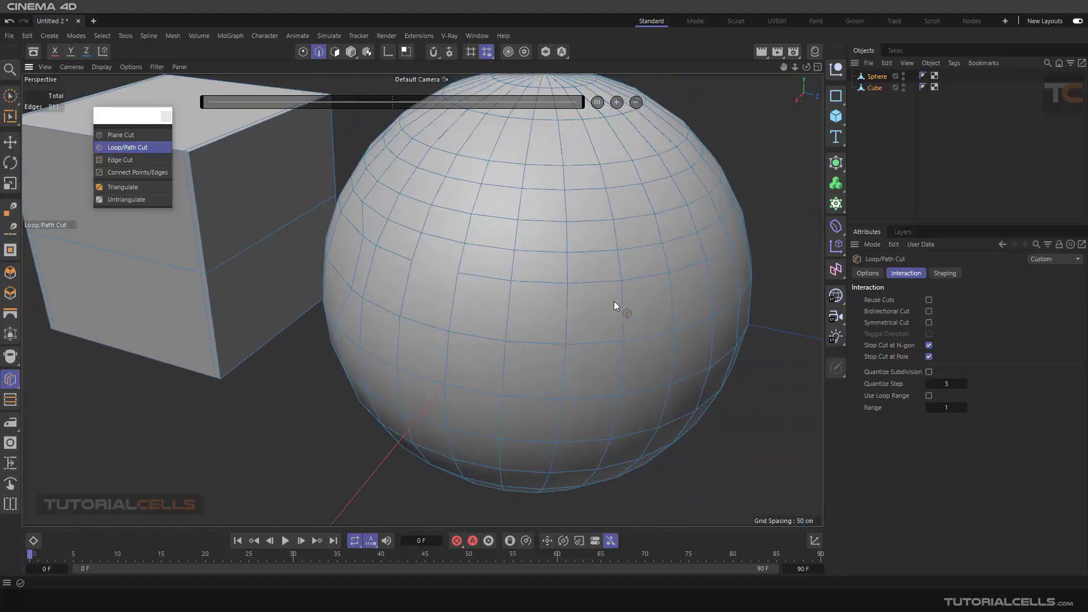
alt+drag(611, 294, 514, 294)
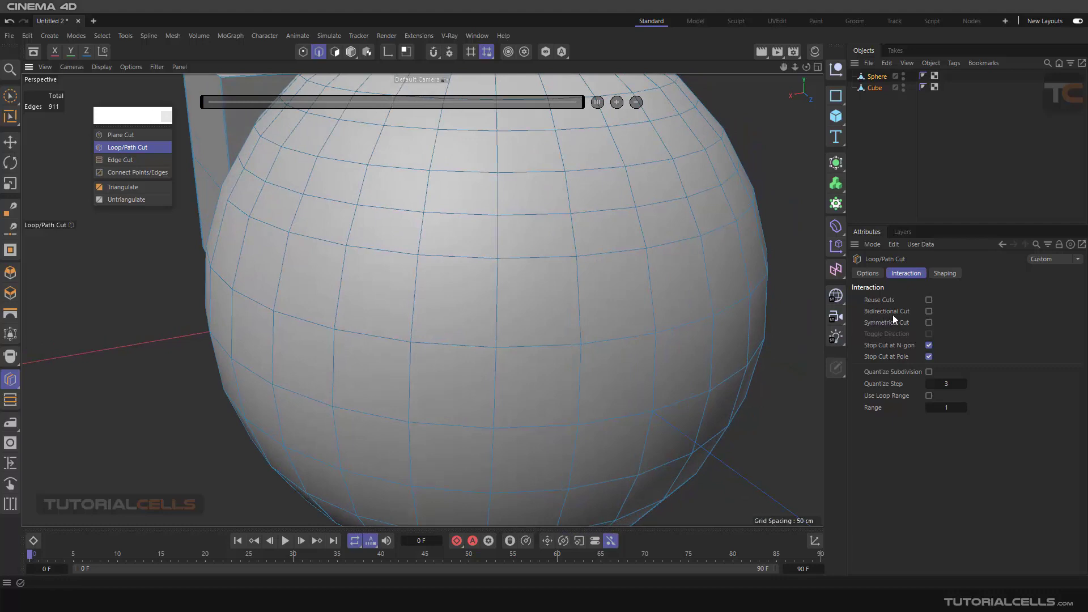
Step: Enable Bidirectional Cut, try Use Loop Range with a Range of 4 on the sphere, and restore Range 1 with Use Loop Range disabled
click(929, 312)
click(929, 396)
click(946, 408)
text(4)
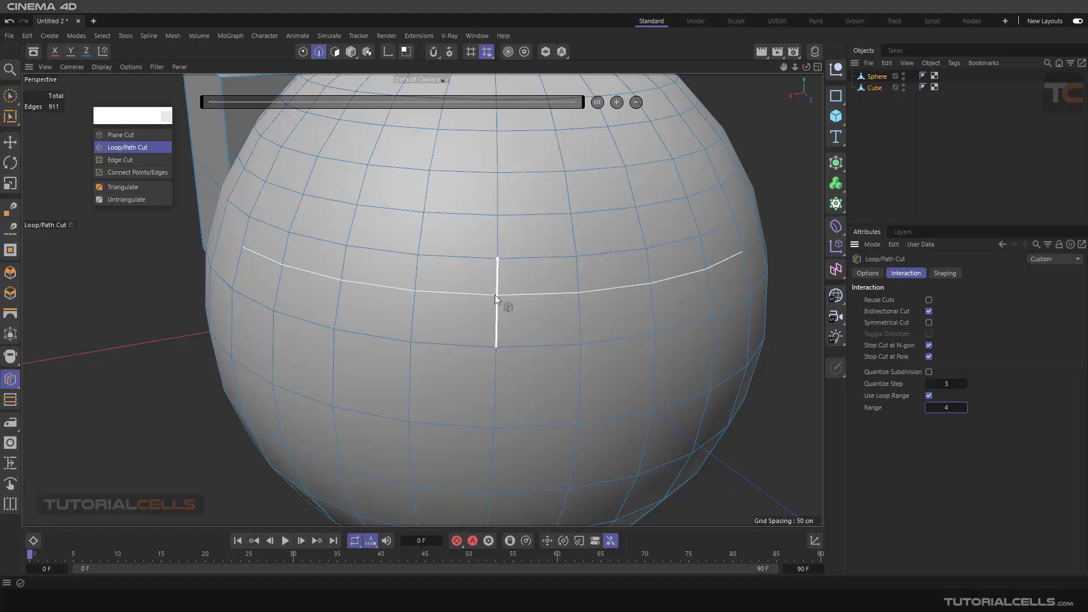
drag(933, 408, 915, 408)
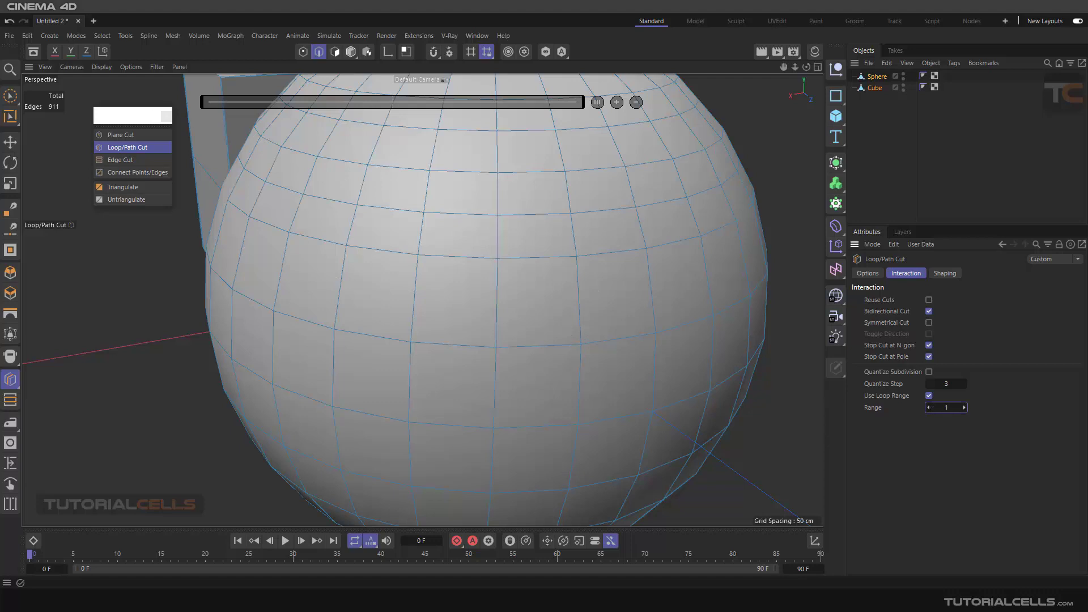
click(929, 395)
Step: Try a loop cut at about 51.5% around the sphere's side with Preserve Curvature enabled at Tension 1, and undo the cut
click(945, 274)
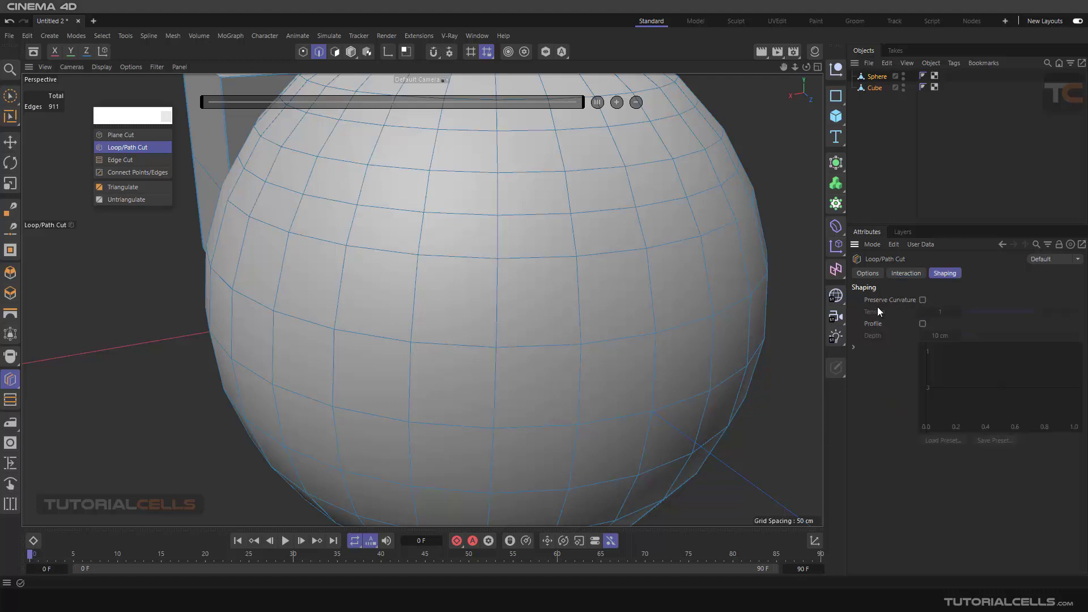
alt+drag(821, 314, 587, 305)
scroll(587, 305, up, 5)
scroll(587, 305, down, 5)
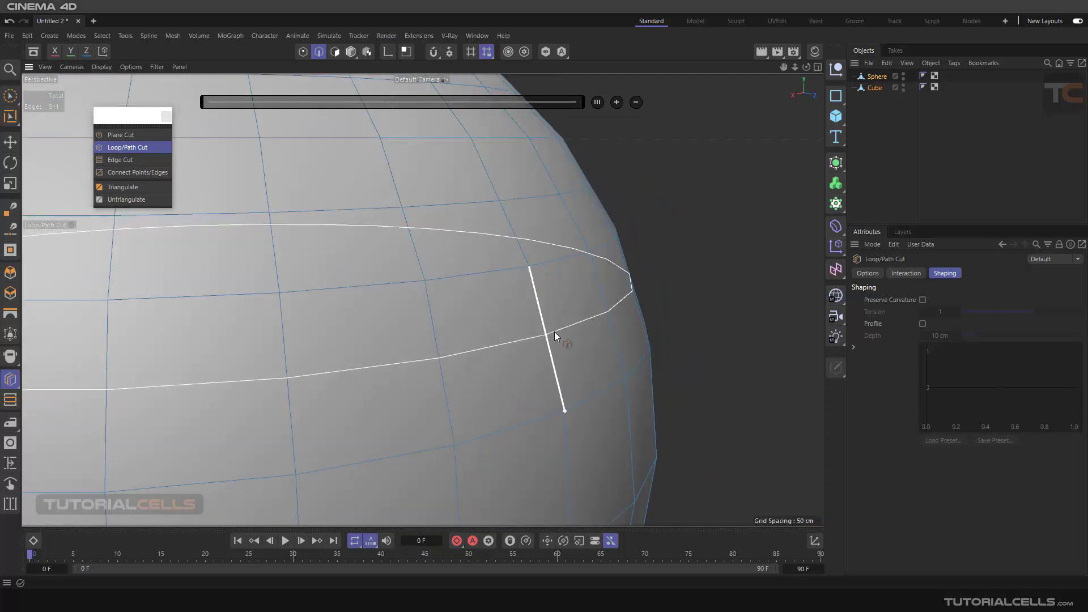
scroll(555, 332, up, 5)
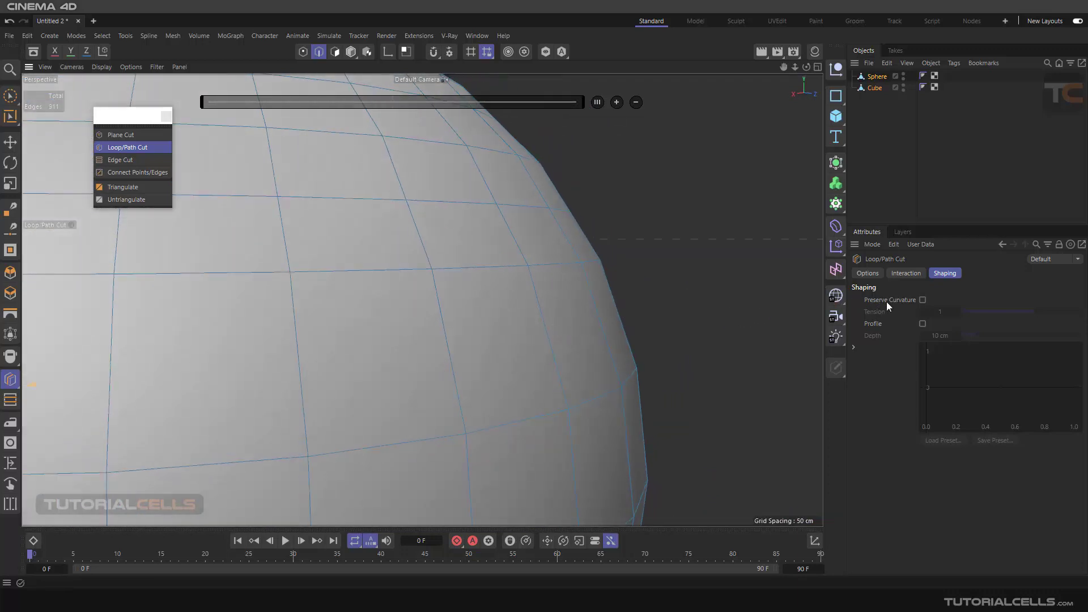
click(922, 301)
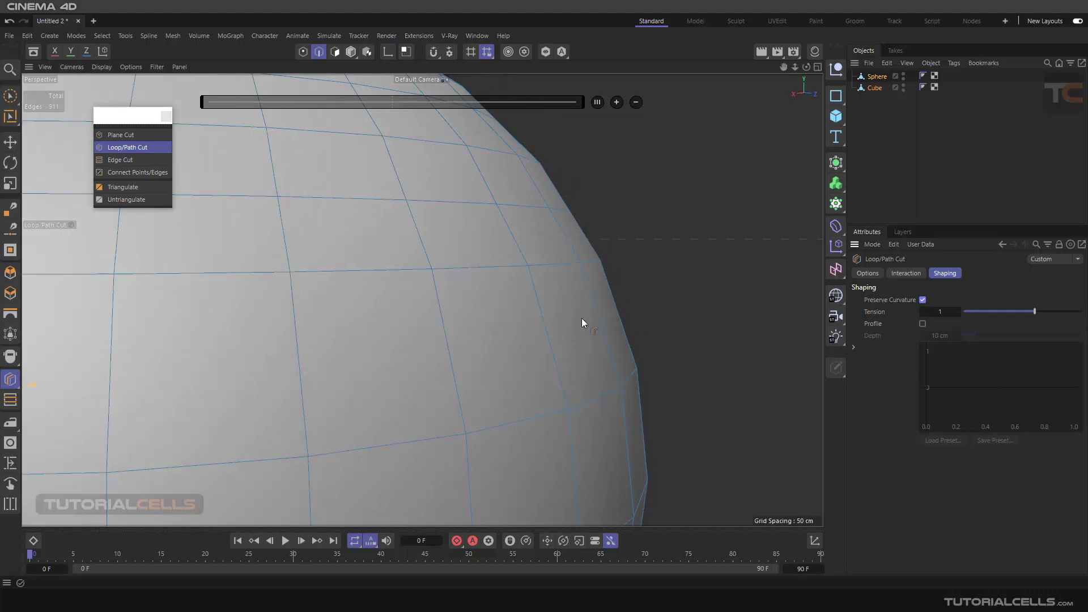
mouse_move(600, 318)
alt+mouse_down()
mouse_move(613, 319)
mouse_move(603, 324)
alt+mouse_up()
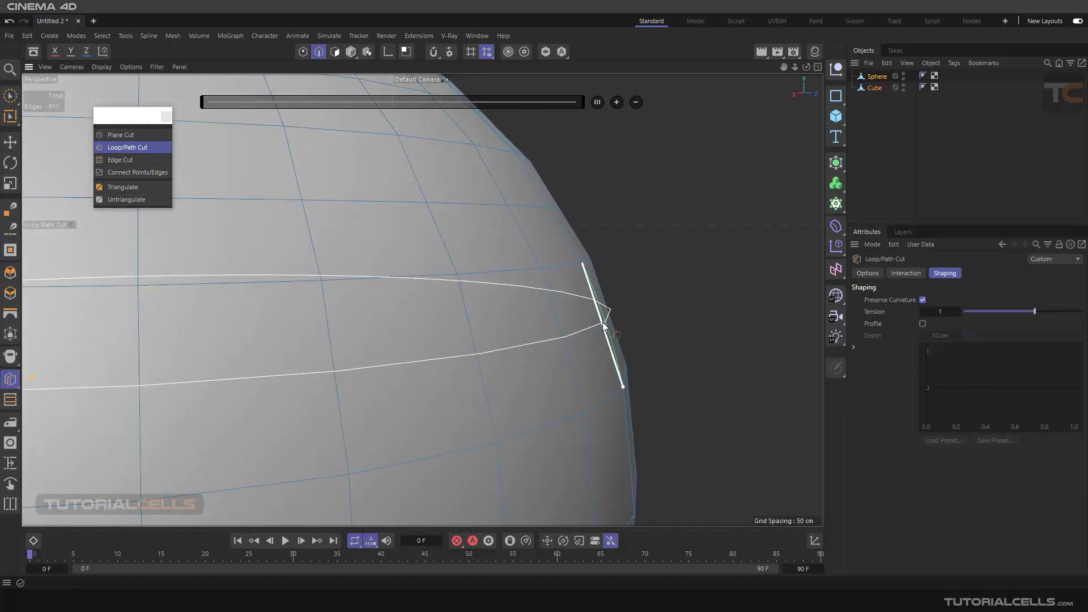
click(603, 324)
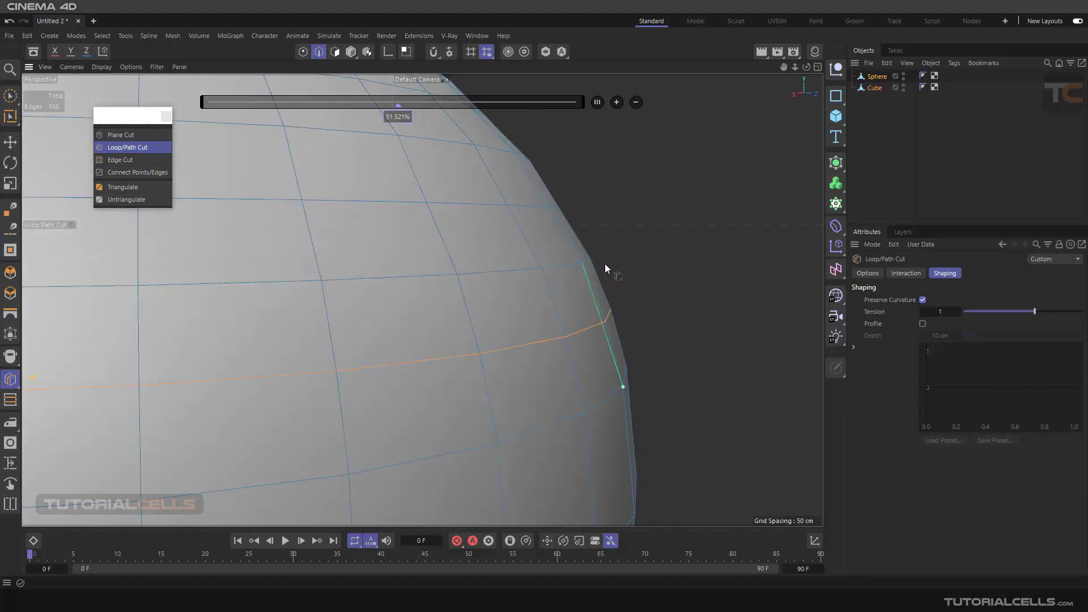
key(ctrl+z)
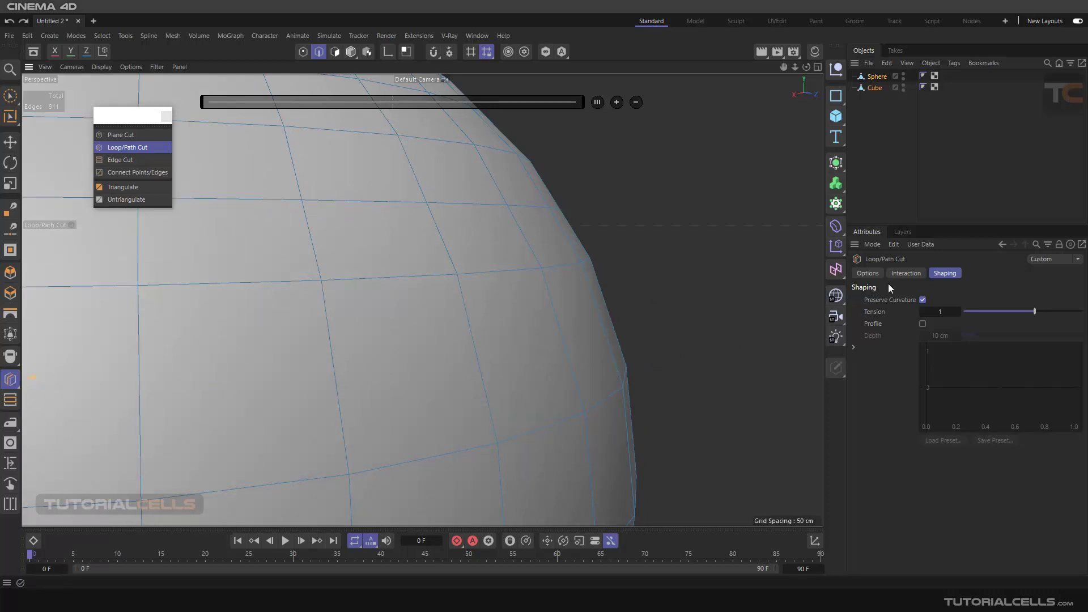
Step: Cut a loop at about 53% around the sphere without Preserve Curvature, try Preserve Curvature with Tension 4, and turn it off
click(923, 300)
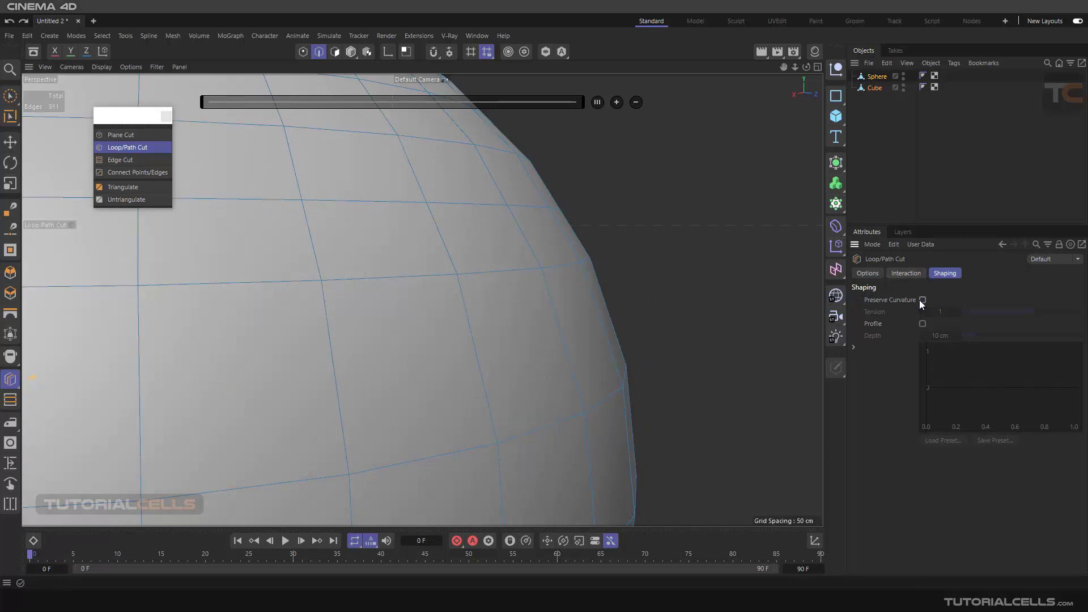
click(604, 320)
click(923, 300)
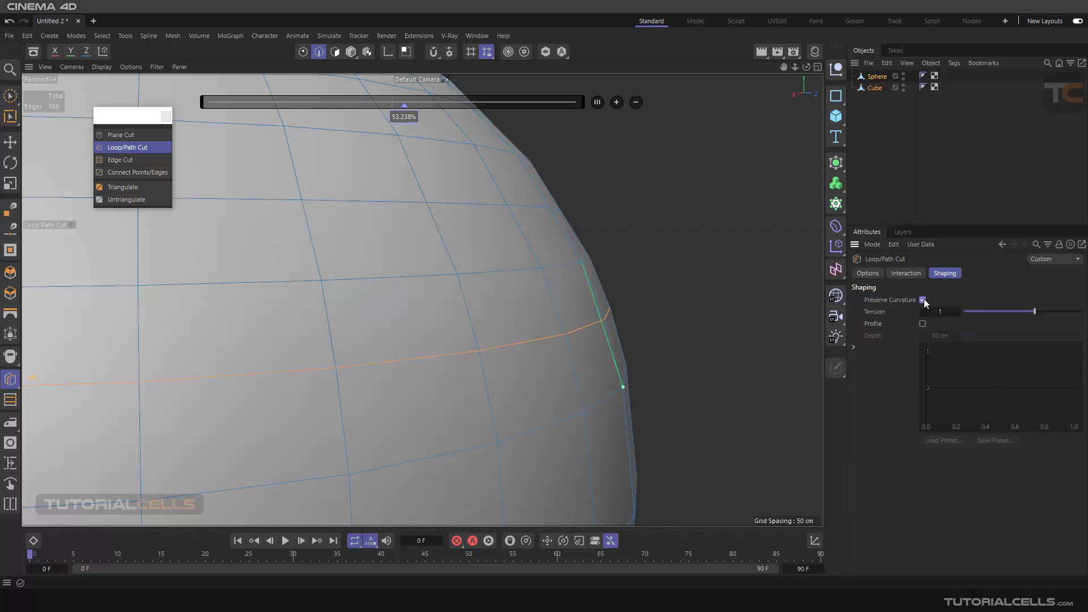
drag(1035, 311, 1070, 314)
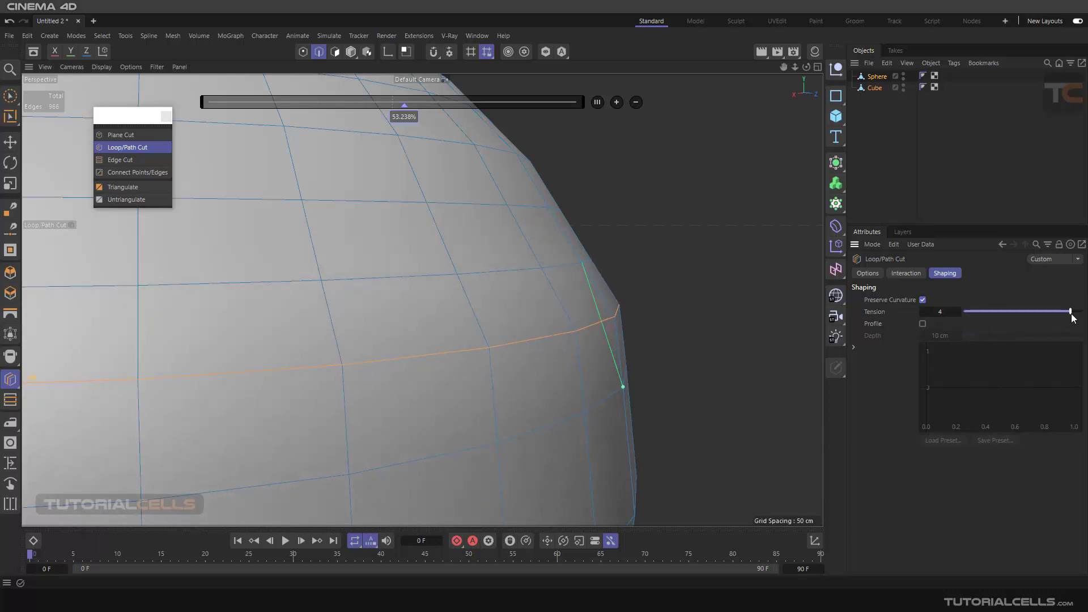
click(923, 301)
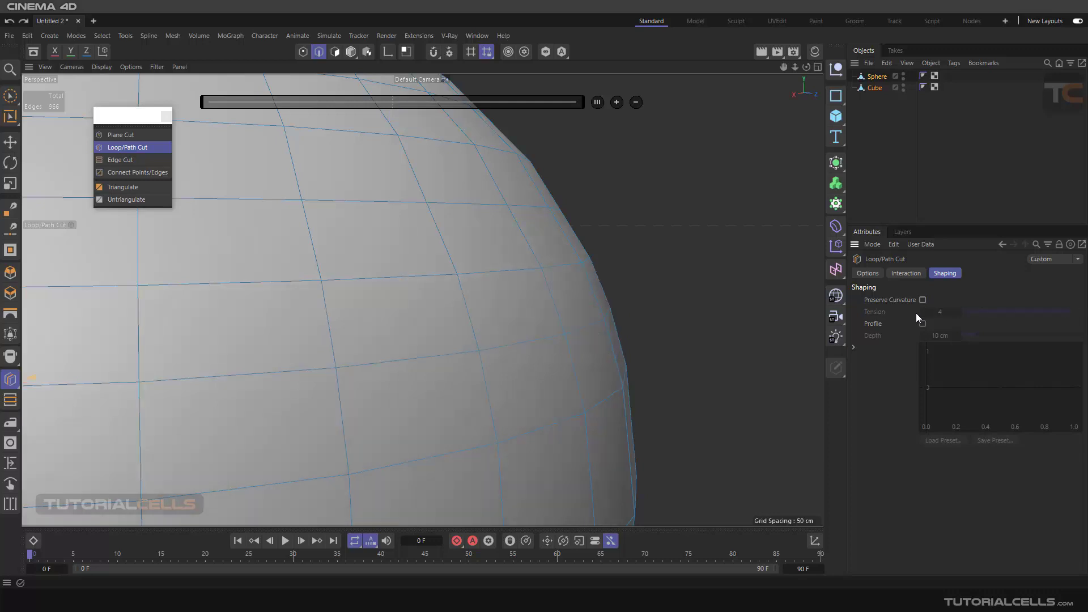
Step: Enable the Profile option with a 10 cm Depth and cut a profiled loop around the sphere at about 41.4%
alt+drag(693, 301, 893, 322)
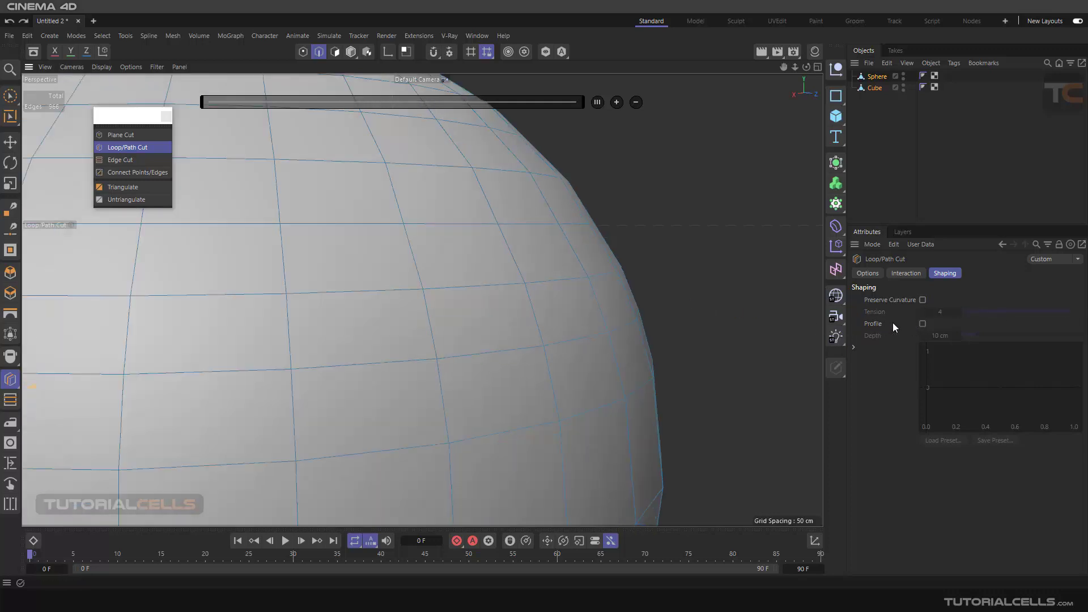
scroll(660, 308, down, 3)
scroll(655, 311, up, 5)
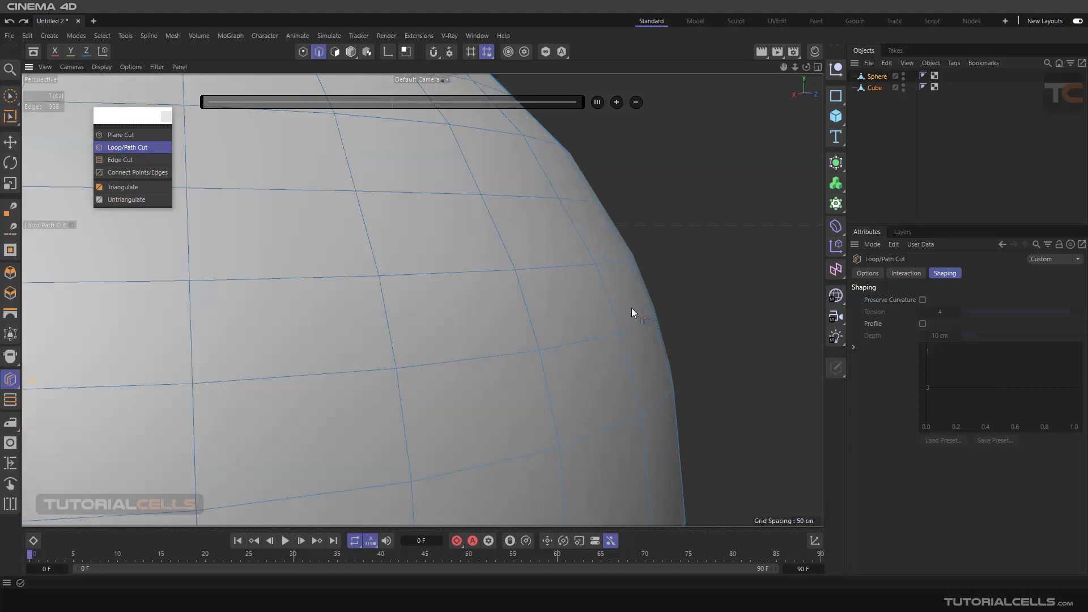
click(923, 324)
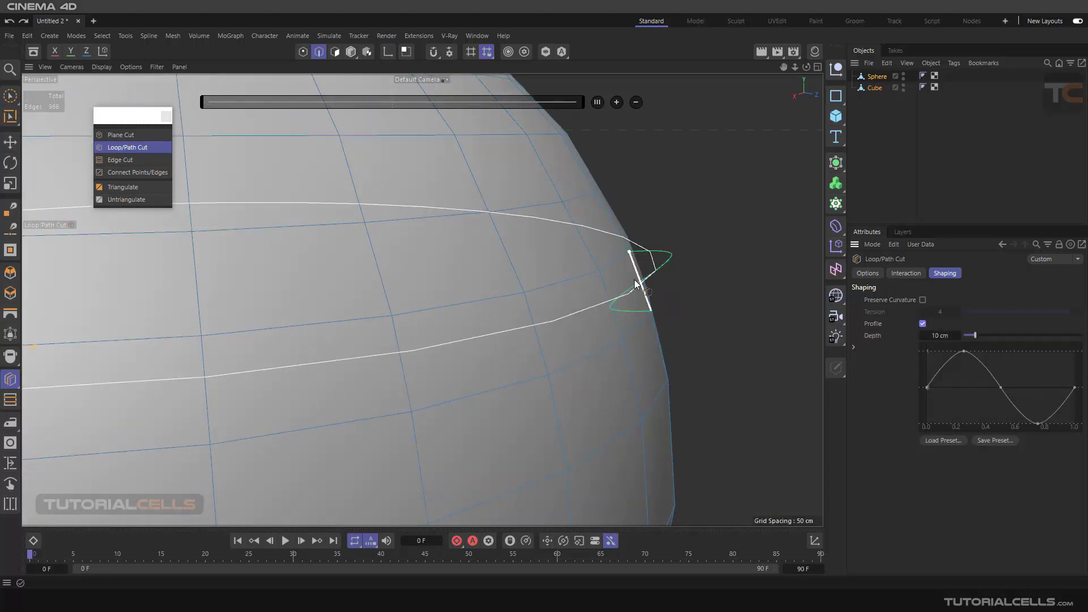
click(635, 281)
alt+drag(646, 287, 733, 308)
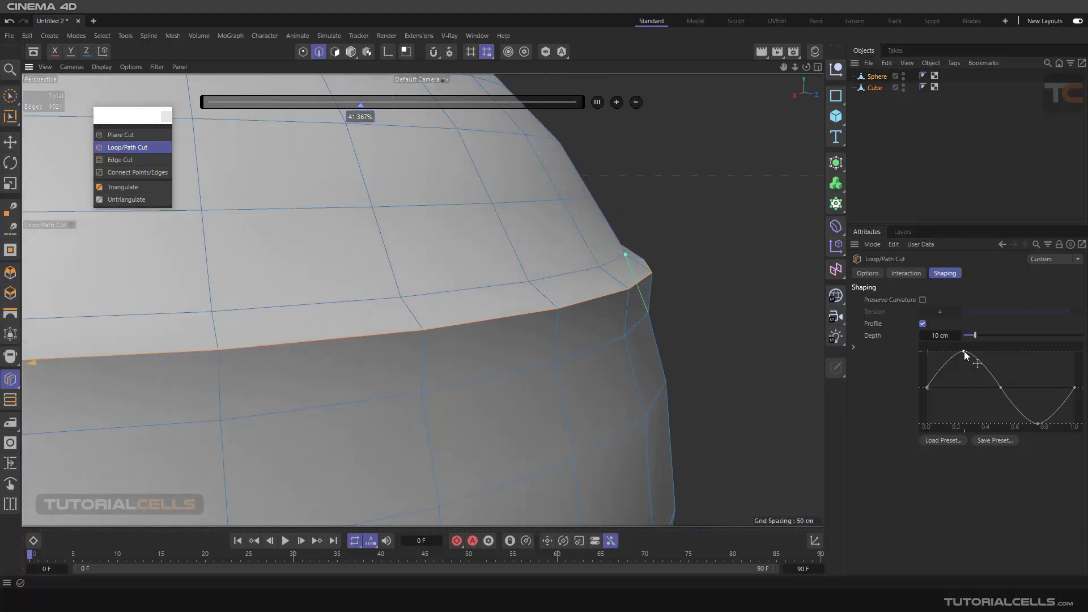
Step: Reshape the cut's profile curve by adjusting its peak and low points, and set the Profile Depth to 13 cm
mouse_move(964, 351)
mouse_down()
mouse_move(972, 389)
mouse_move(972, 356)
mouse_up()
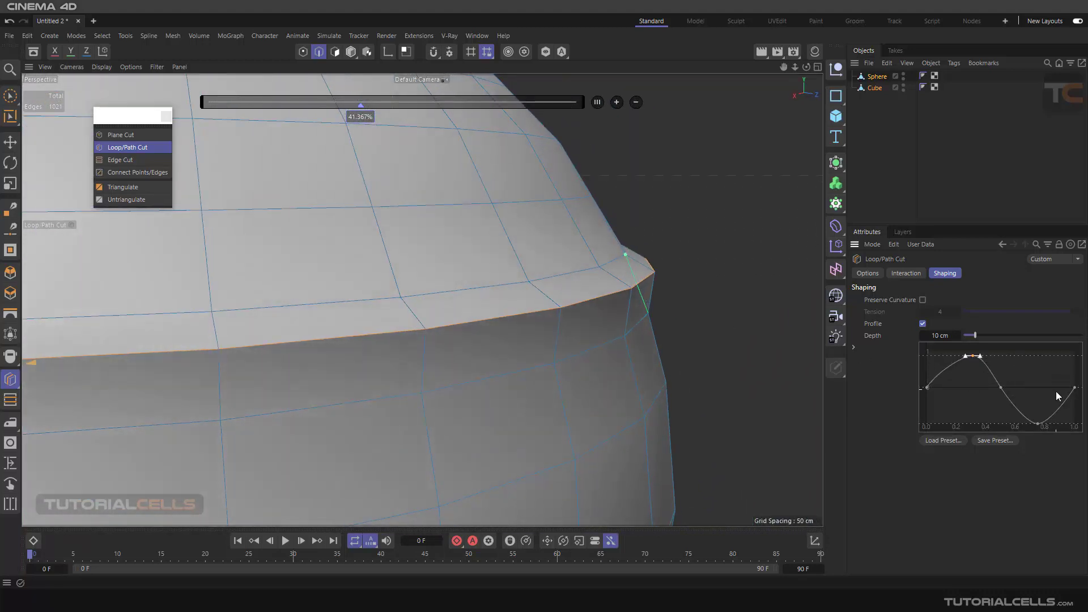
mouse_move(1040, 424)
mouse_down()
mouse_move(1040, 401)
mouse_move(1038, 428)
mouse_up()
click(1075, 387)
drag(975, 336, 958, 349)
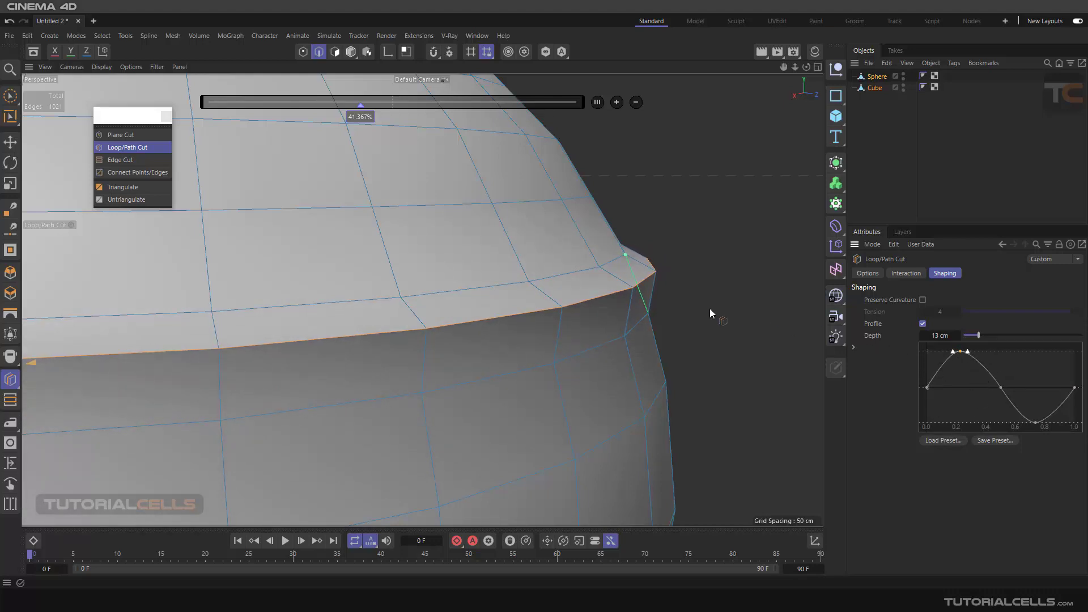
Step: Examine the profiled cut on the sphere and review the Loop/Path Cut tool's Options, Interaction and Shaping settings
scroll(676, 275, down, 6)
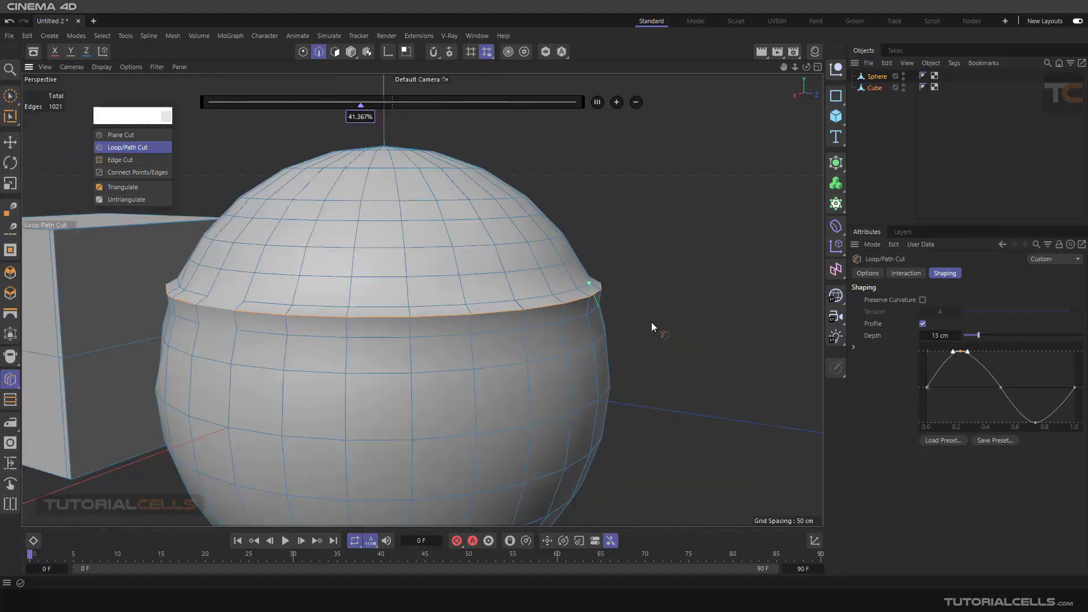
scroll(507, 287, up, 3)
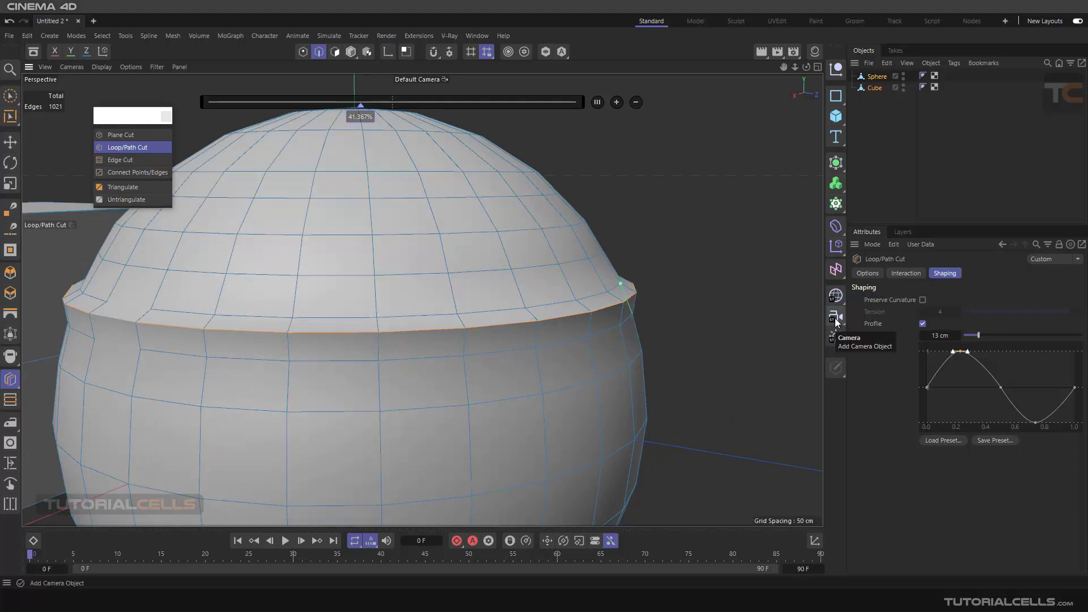
click(865, 274)
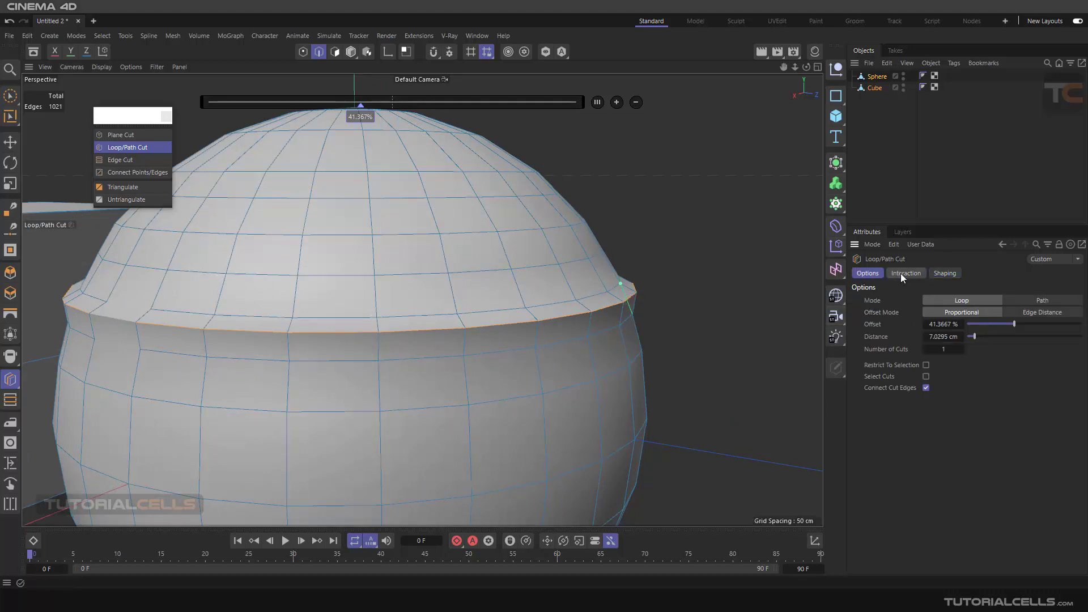
click(944, 274)
click(905, 273)
click(868, 274)
scroll(178, 212, down, 3)
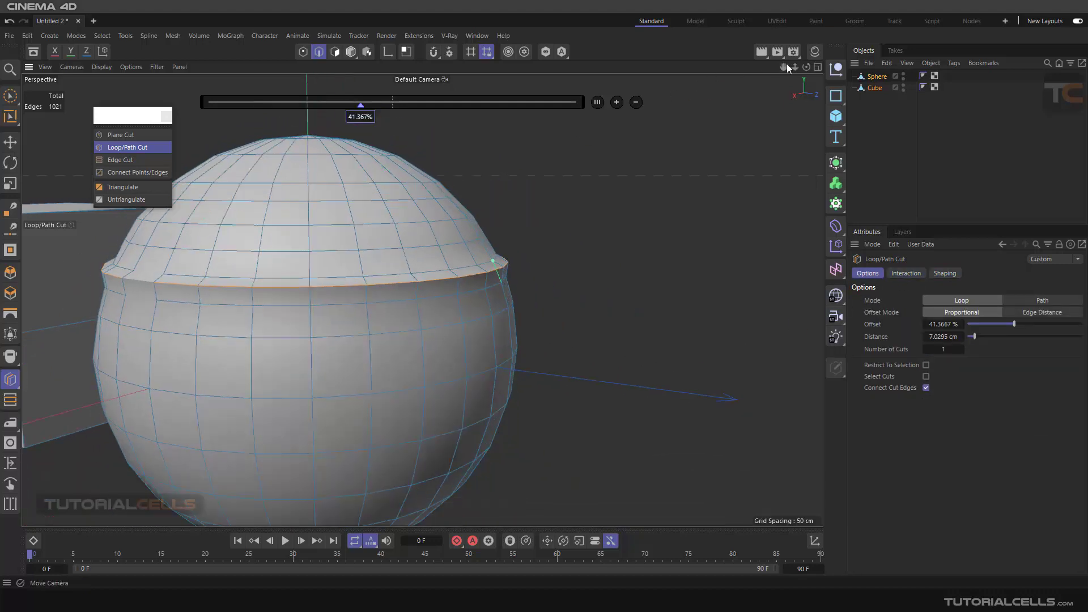
alt+drag(631, 193, 680, 218)
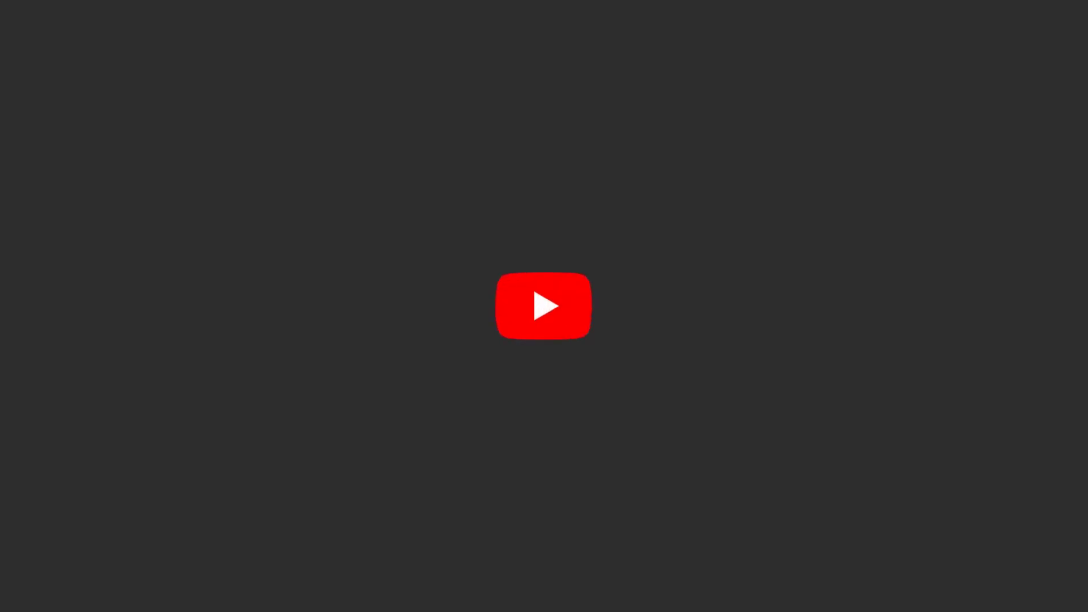